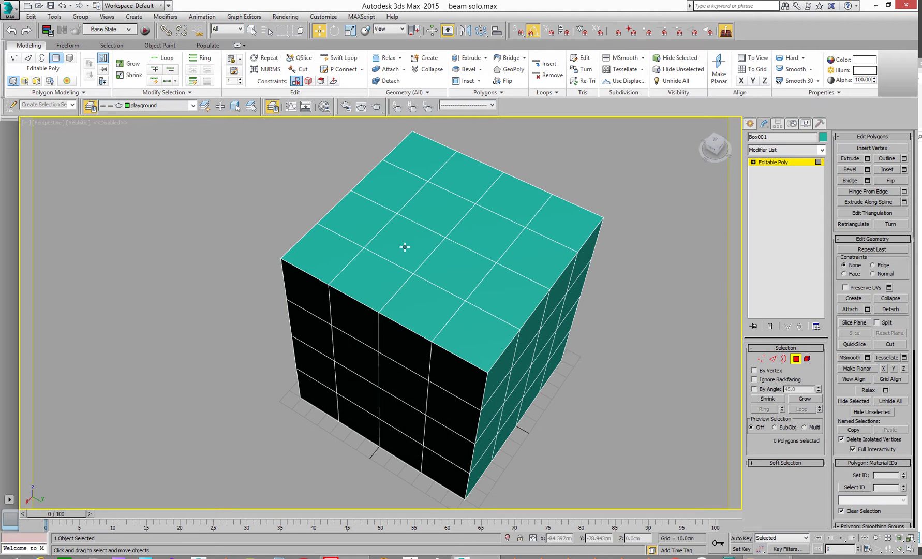
# Select the four central polygons on the box's top face, leaving the side-face polygon unselected
pyautogui.click(405, 247)
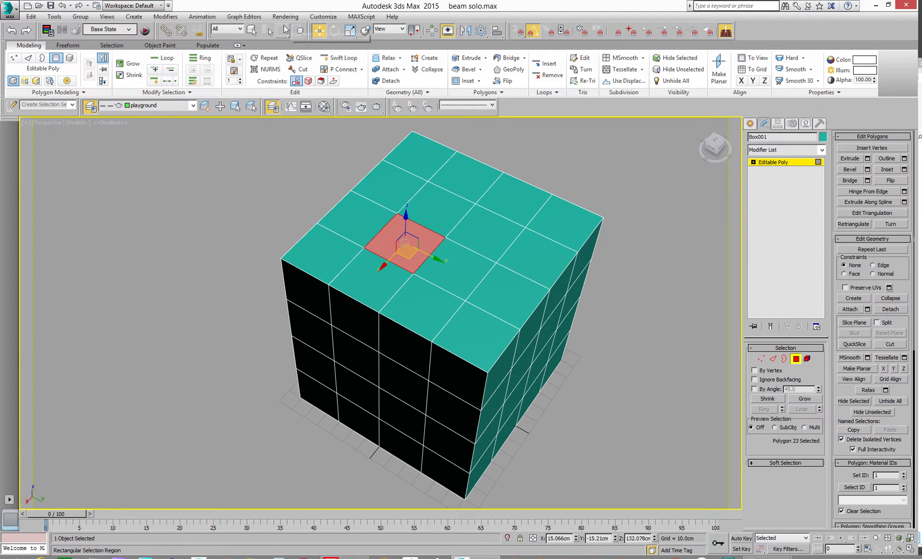
pyautogui.click(251, 30)
pyautogui.keyDown('ctrl'); pyautogui.click(418, 211); pyautogui.keyUp('ctrl')
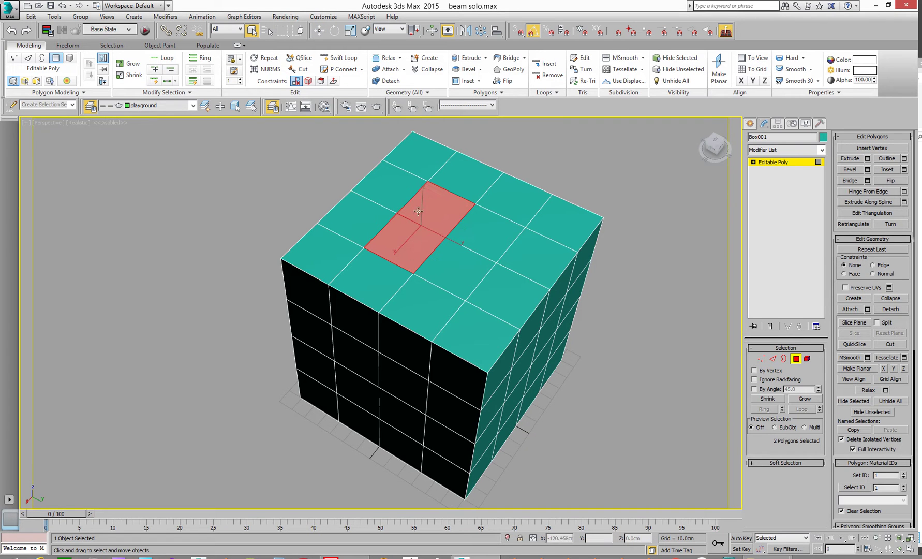
pyautogui.keyDown('ctrl'); pyautogui.click(460, 231); pyautogui.keyUp('ctrl')
pyautogui.keyDown('ctrl'); pyautogui.click(450, 280); pyautogui.keyUp('ctrl')
pyautogui.keyDown('alt'); pyautogui.moveTo(274, 321); pyautogui.dragTo(430, 304, button='middle'); pyautogui.keyUp('alt')
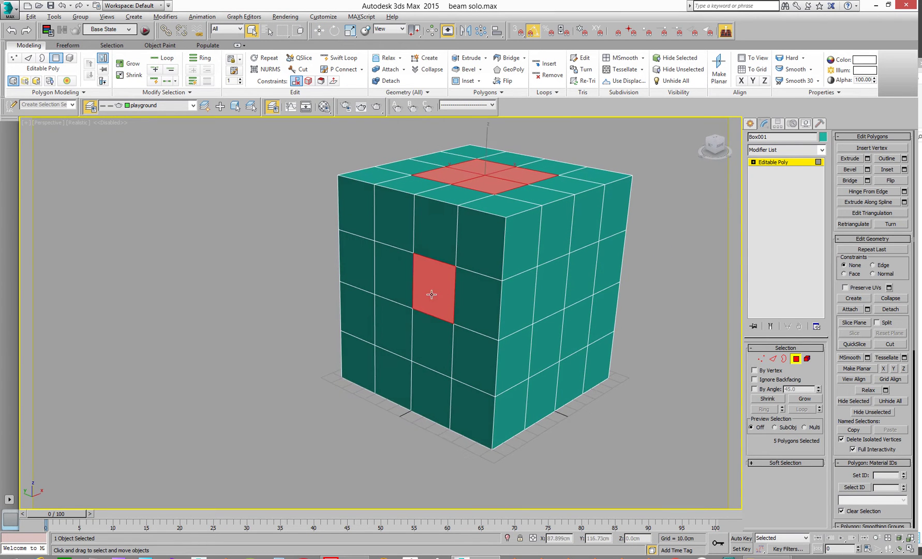
pyautogui.keyDown('alt'); pyautogui.click(425, 305); pyautogui.keyUp('alt')
pyautogui.keyDown('alt'); pyautogui.moveTo(533, 325); pyautogui.dragTo(430, 339, button='middle'); pyautogui.keyUp('alt')
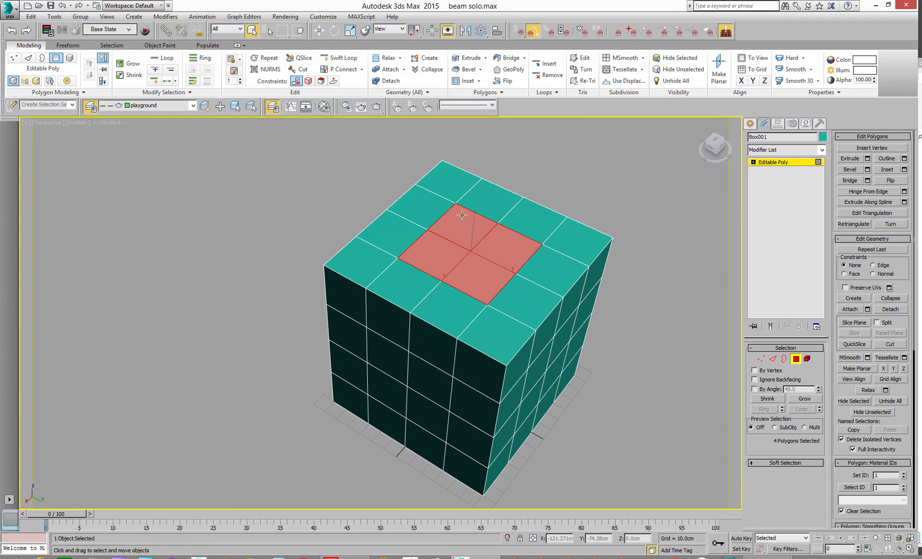
pyautogui.moveTo(449, 237); pyautogui.dragTo(435, 251, button='middle')
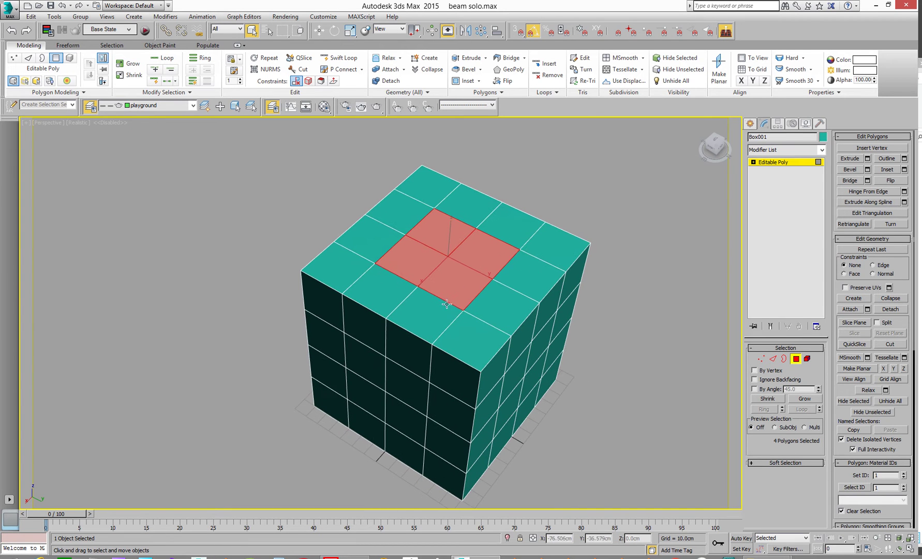
# Apply a Spherify modifier to the four selected polygons on the box's top face
pyautogui.click(785, 150)
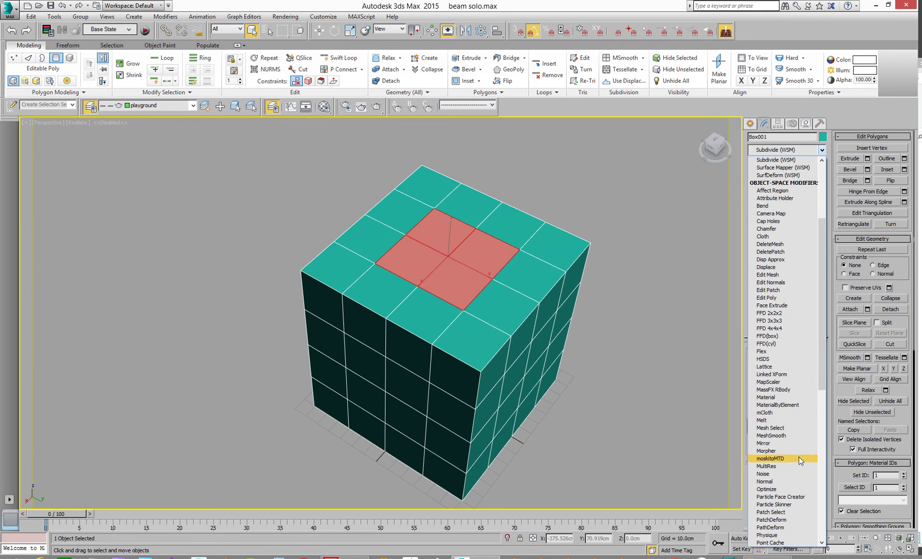
pyautogui.scroll(-15, 781, 466)
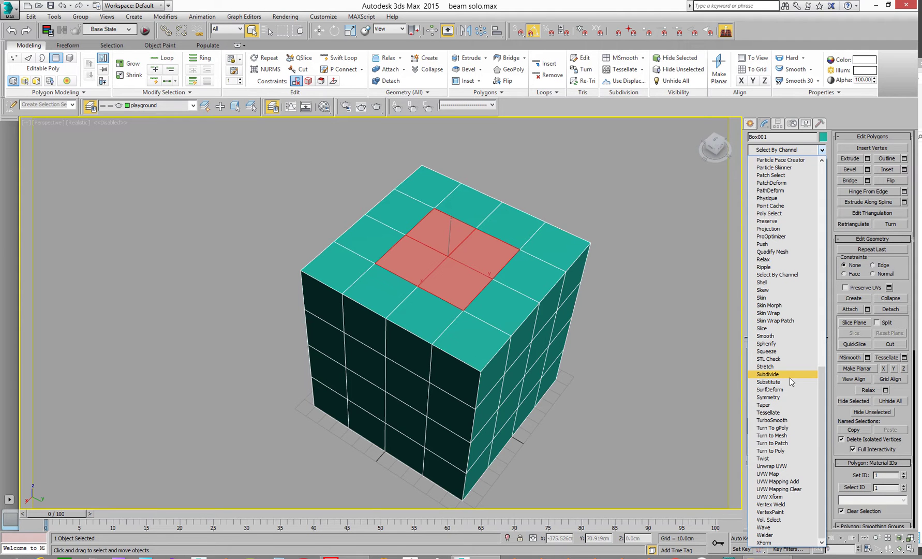
pyautogui.click(777, 343)
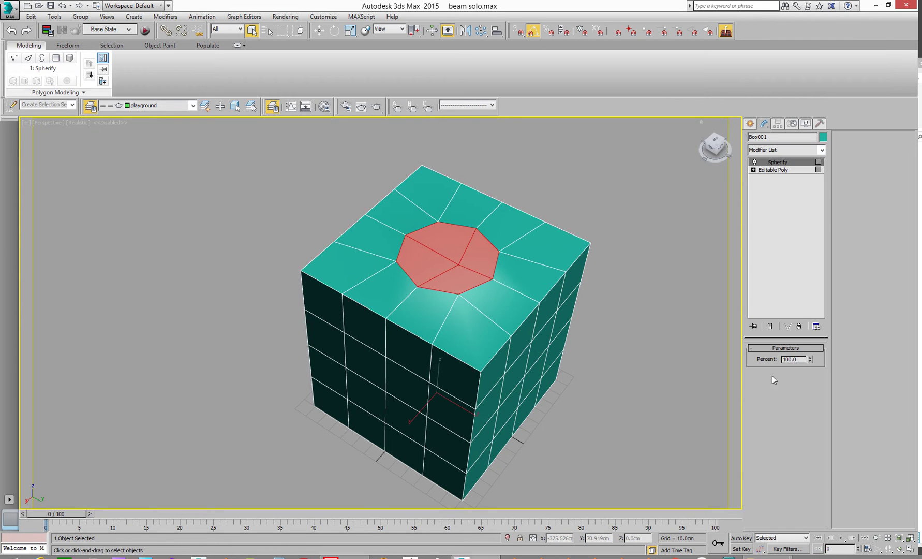
pyautogui.keyDown('alt'); pyautogui.moveTo(670, 416); pyautogui.dragTo(473, 330, button='middle'); pyautogui.keyUp('alt')
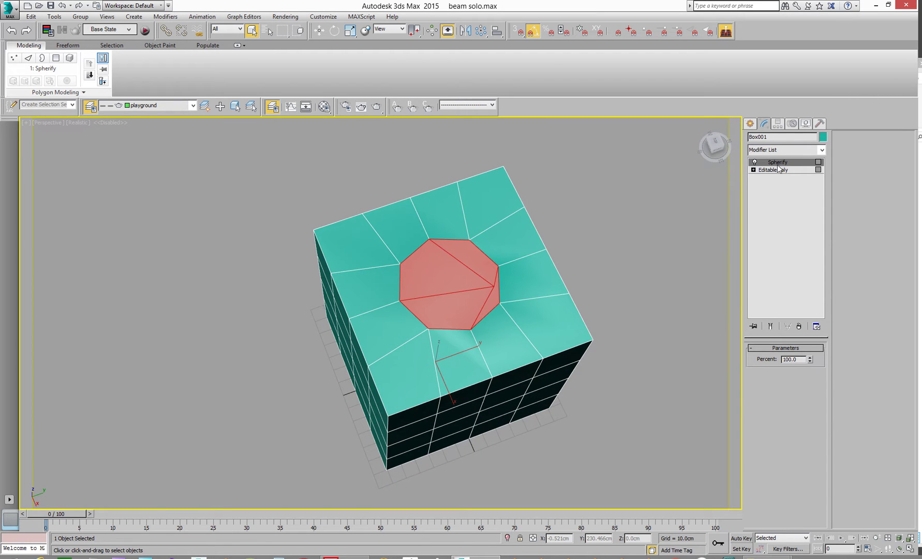
# Add an Edit Poly modifier above Spherify and delete the rounded central polygons on the top face
pyautogui.click(783, 150)
pyautogui.scroll(-10, 787, 233)
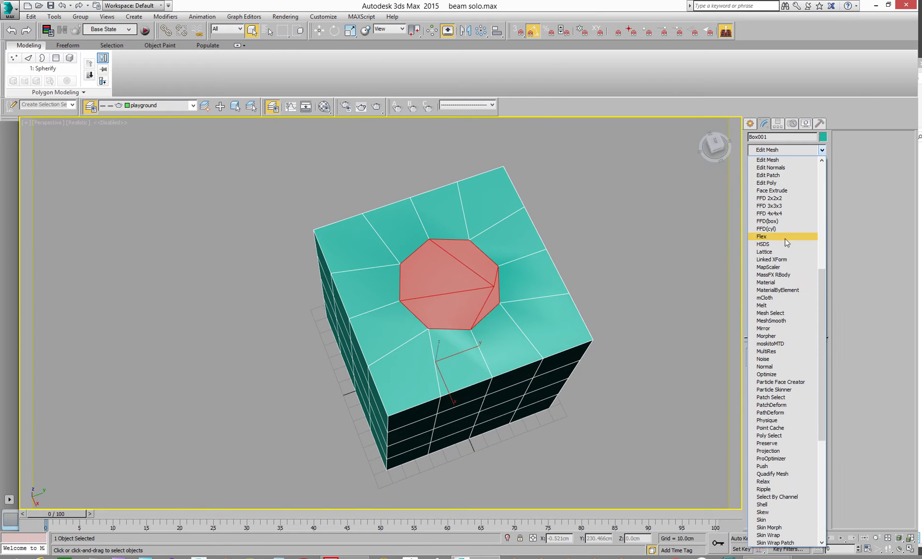
pyautogui.click(782, 182)
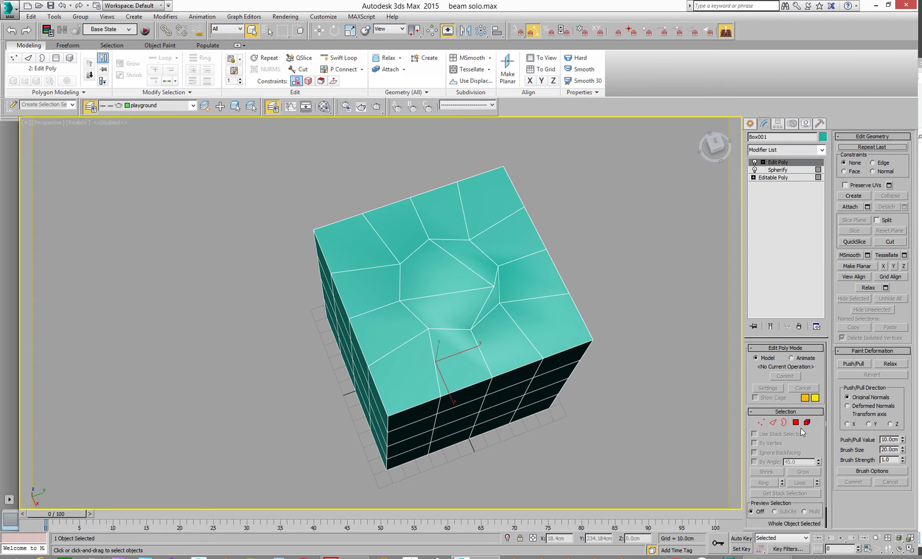
pyautogui.click(796, 422)
pyautogui.press('Delete')
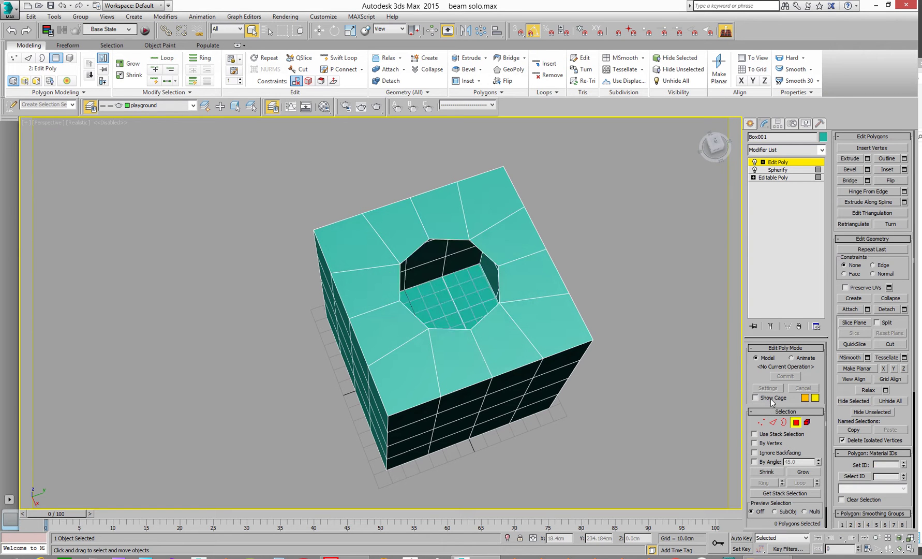
# Select the border of the octagonal hole in the top face and cap it with a single polygon
pyautogui.keyDown('alt'); pyautogui.moveTo(612, 378); pyautogui.dragTo(470, 294, button='middle'); pyautogui.keyUp('alt')
pyautogui.scroll(5, 471, 302)
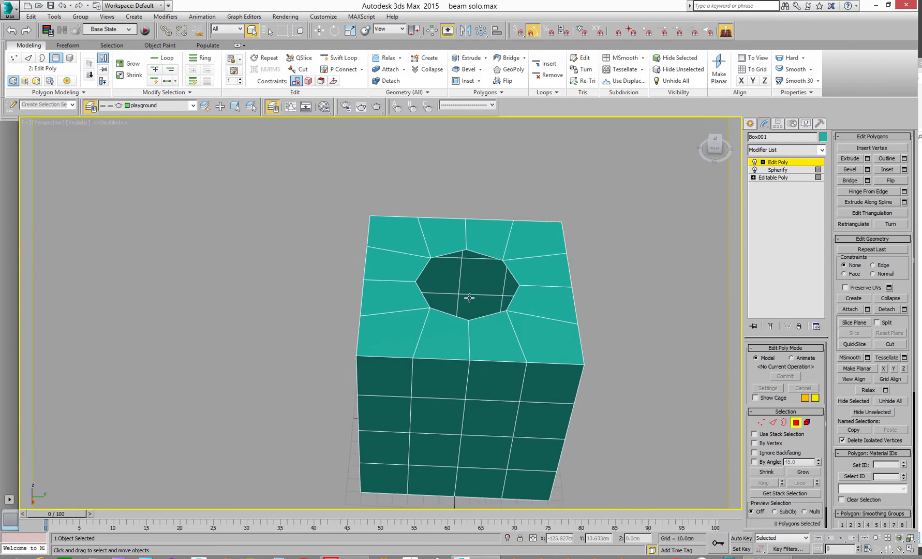
pyautogui.click(784, 422)
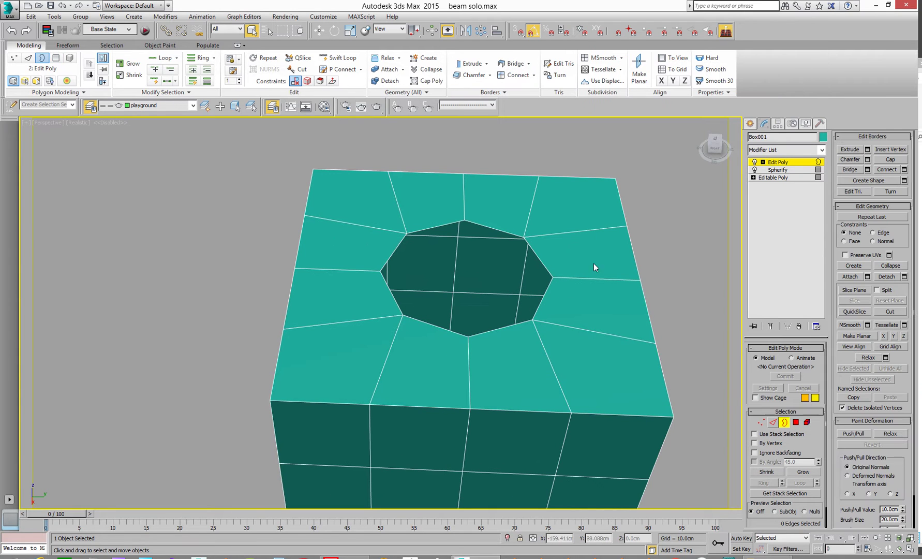
pyautogui.click(546, 270)
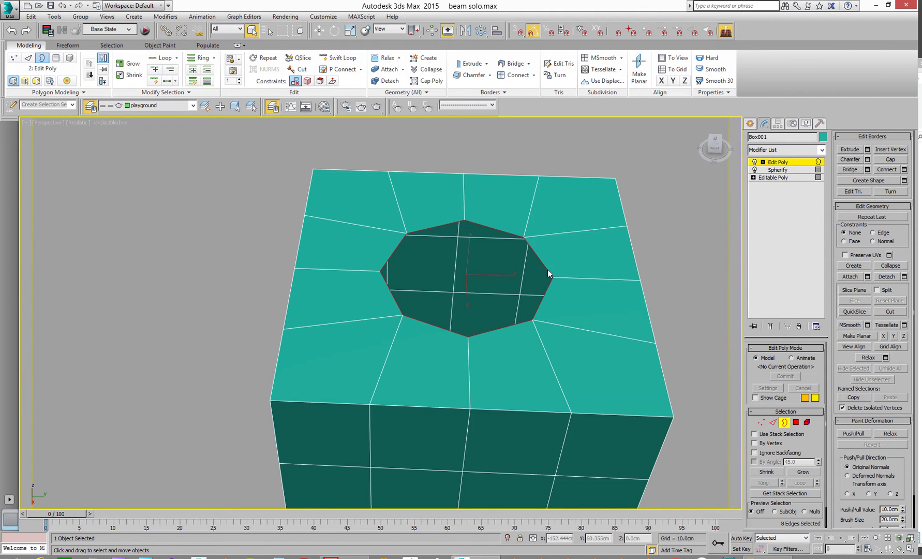
pyautogui.click(888, 159)
# Sink the octagonal cap polygon into a recess, with a narrow inset rim, an inward extrusion and inset rings on the floor
pyautogui.click(796, 422)
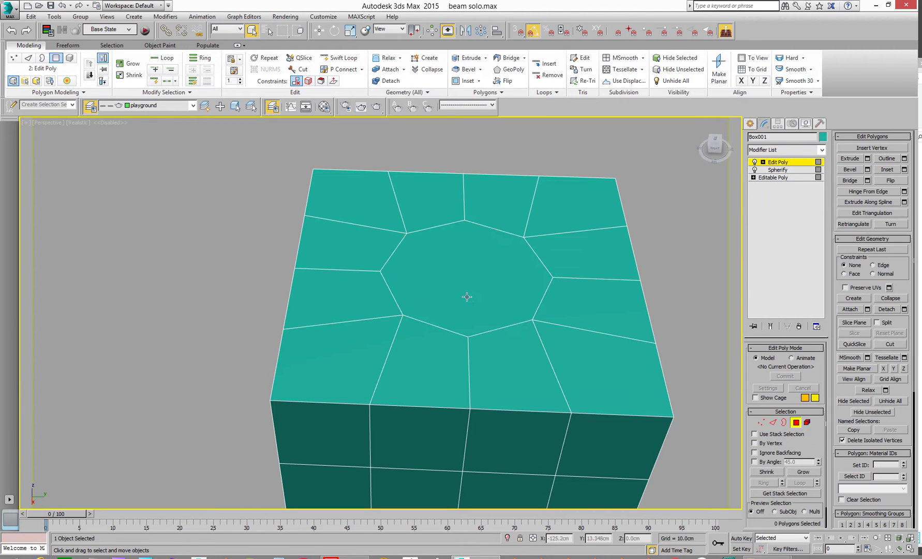
pyautogui.click(468, 298)
pyautogui.keyDown('alt'); pyautogui.moveTo(397, 328); pyautogui.dragTo(424, 342, button='middle'); pyautogui.keyUp('alt')
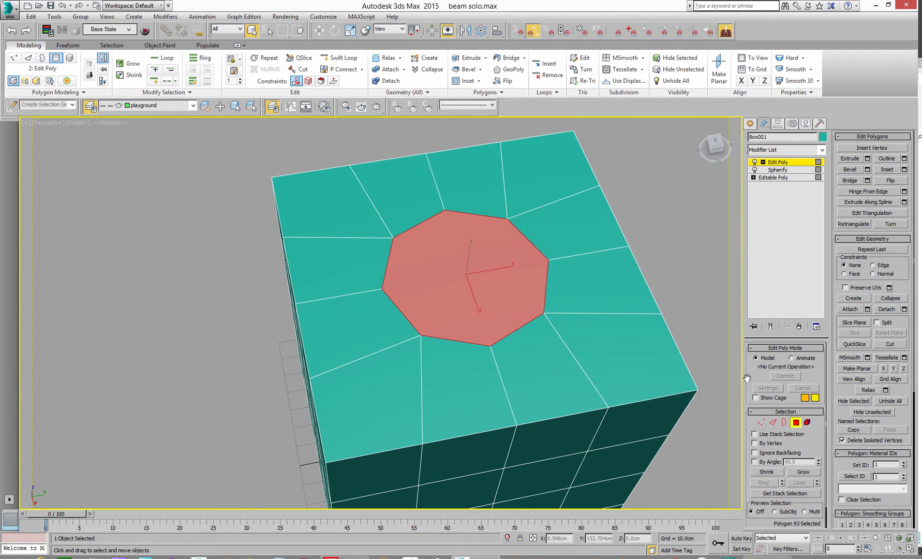
pyautogui.moveTo(745, 337); pyautogui.dragTo(741, 224)
pyautogui.click(801, 479)
pyautogui.moveTo(529, 282); pyautogui.dragTo(480, 313)
pyautogui.click(761, 466)
pyautogui.click(799, 476)
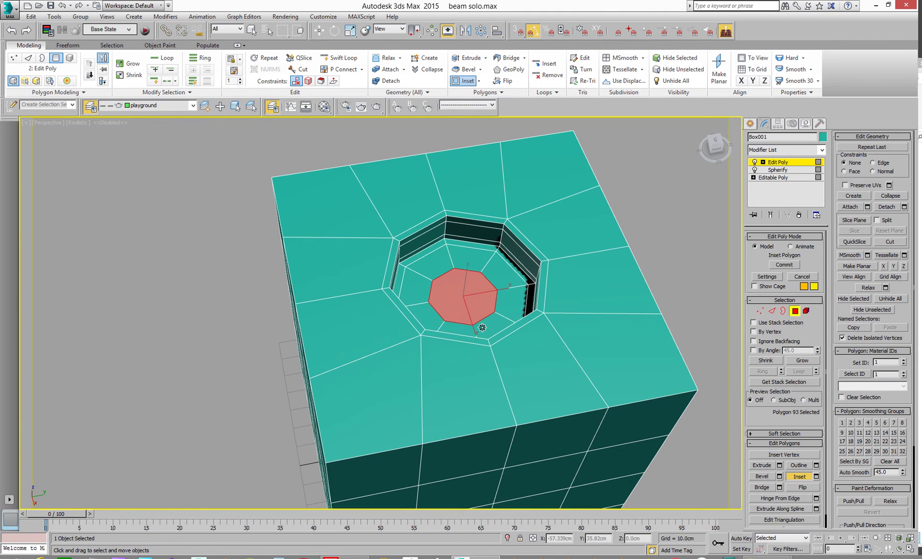
# Add supporting edge loops with Swift Loop close to the box's vertical corners and just below its top rim
pyautogui.click(791, 167)
pyautogui.keyDown('alt'); pyautogui.moveTo(563, 329); pyautogui.dragTo(426, 318, button='middle'); pyautogui.keyUp('alt')
pyautogui.scroll(3, 426, 318)
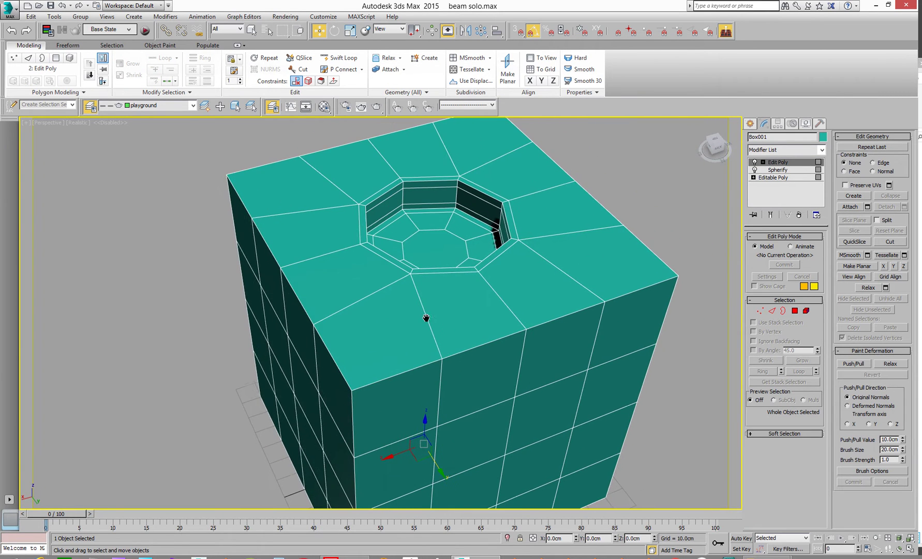
pyautogui.click(340, 58)
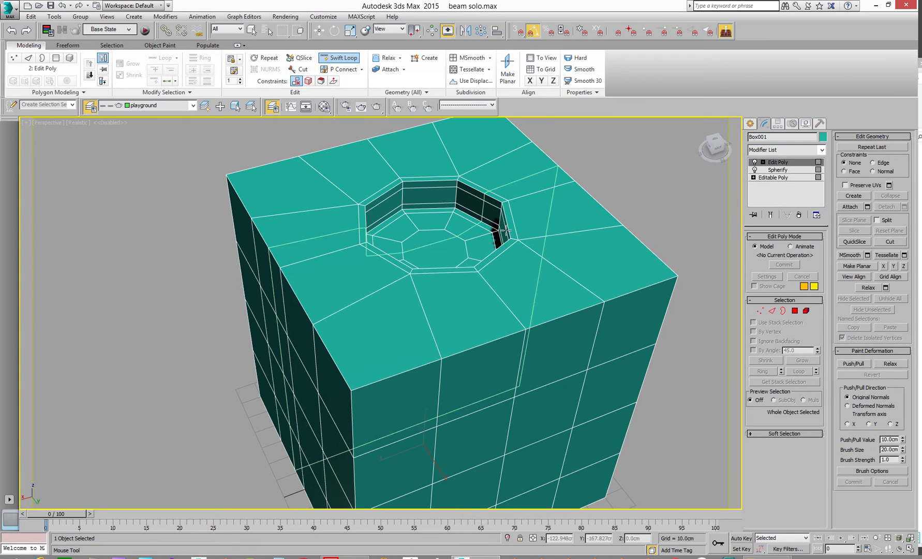
pyautogui.click(663, 283)
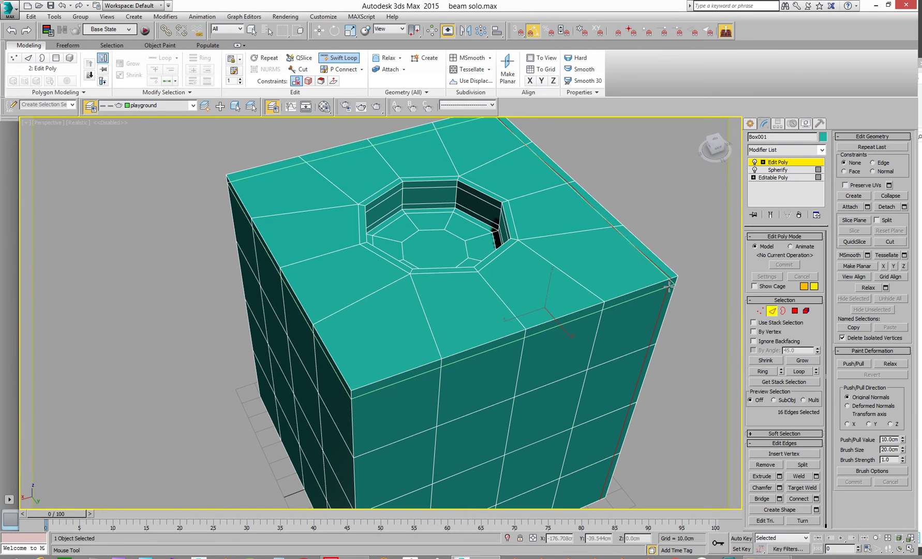
pyautogui.click(391, 370)
pyautogui.moveTo(392, 370); pyautogui.dragTo(282, 270)
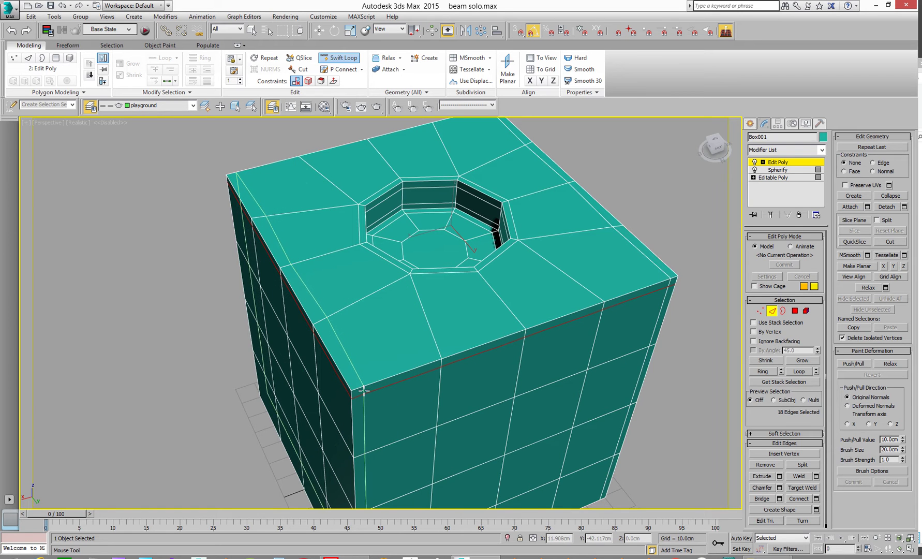
pyautogui.click(228, 178)
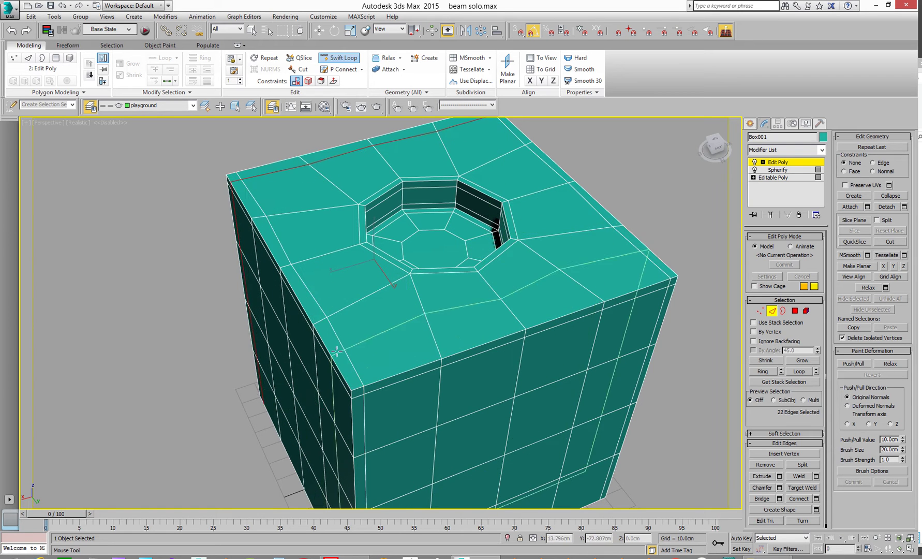
# Insert another Swift Loop edge loop around the box just above its bottom edge
pyautogui.keyDown('alt'); pyautogui.moveTo(299, 385); pyautogui.dragTo(336, 146, button='middle'); pyautogui.keyUp('alt')
pyautogui.scroll(5, 310, 224)
pyautogui.scroll(-5, 313, 231)
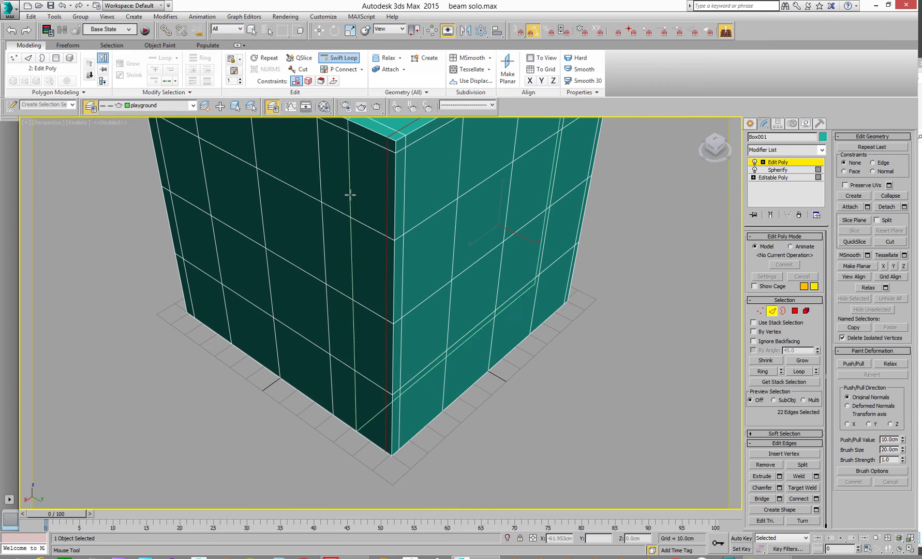
pyautogui.scroll(4, 390, 445)
pyautogui.scroll(-4, 390, 445)
pyautogui.click(356, 315)
pyautogui.keyDown('alt'); pyautogui.moveTo(356, 315); pyautogui.dragTo(385, 418, button='middle'); pyautogui.keyUp('alt')
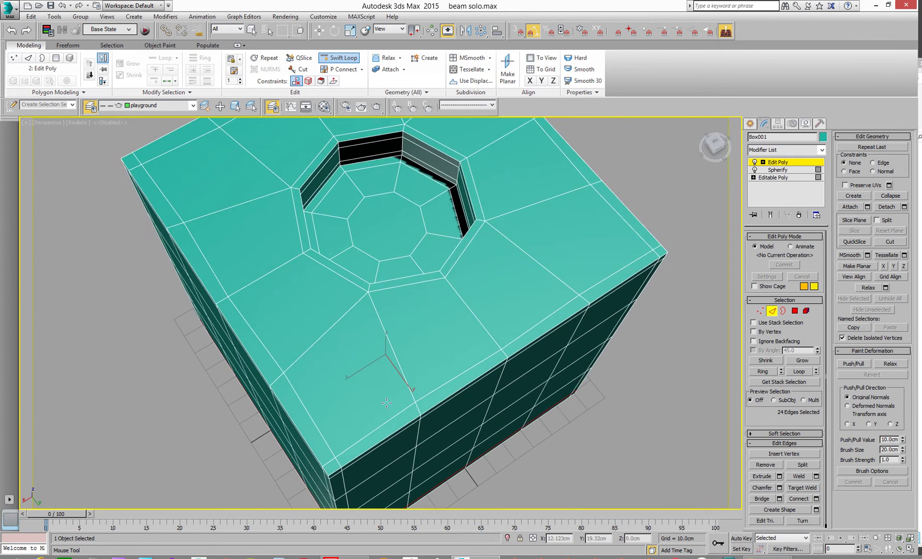
pyautogui.scroll(-3, 385, 418)
pyautogui.scroll(3, 383, 367)
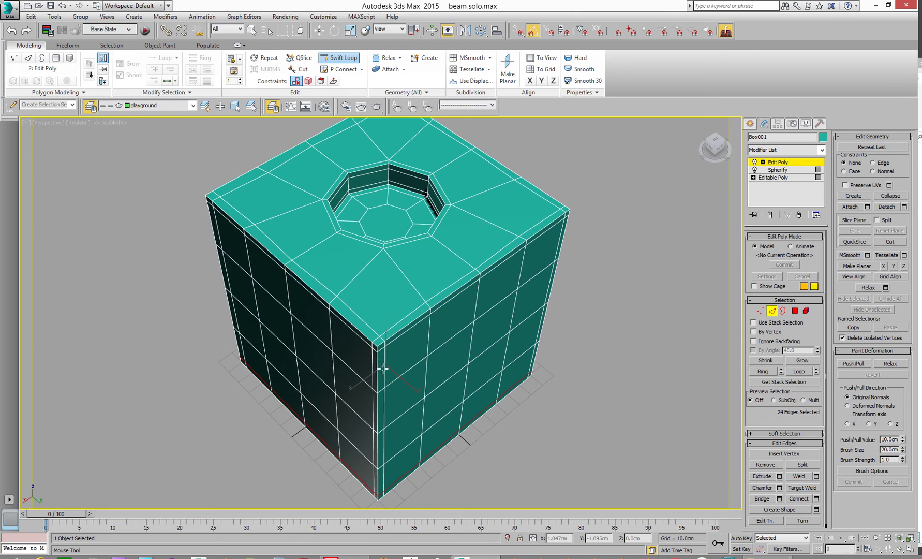
# Apply a TurboSmooth modifier to the box with 2 iterations and Isoline Display enabled
pyautogui.click(788, 151)
pyautogui.press('t')
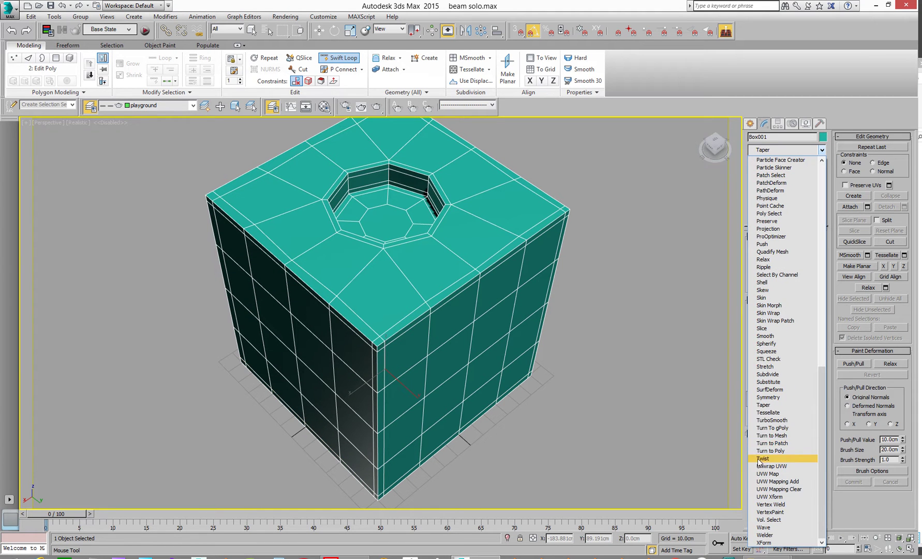
pyautogui.click(762, 420)
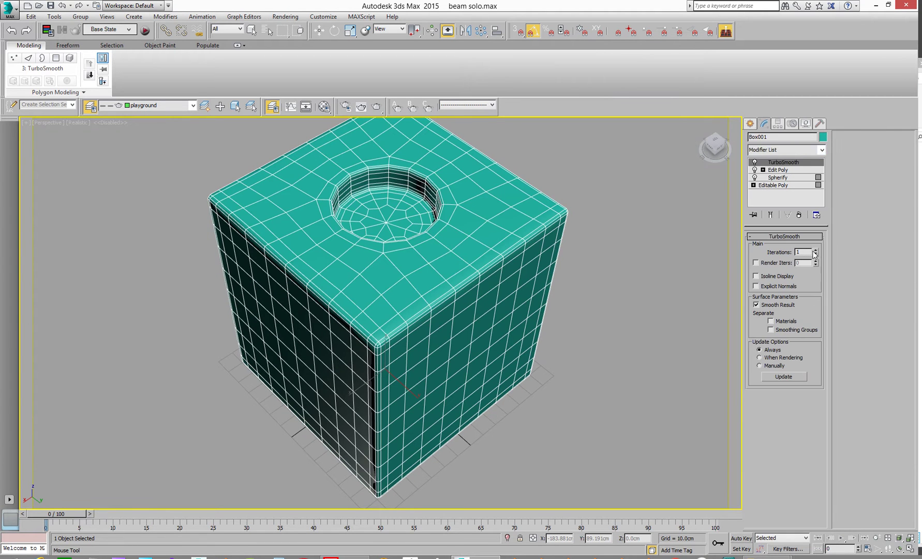
pyautogui.click(815, 250)
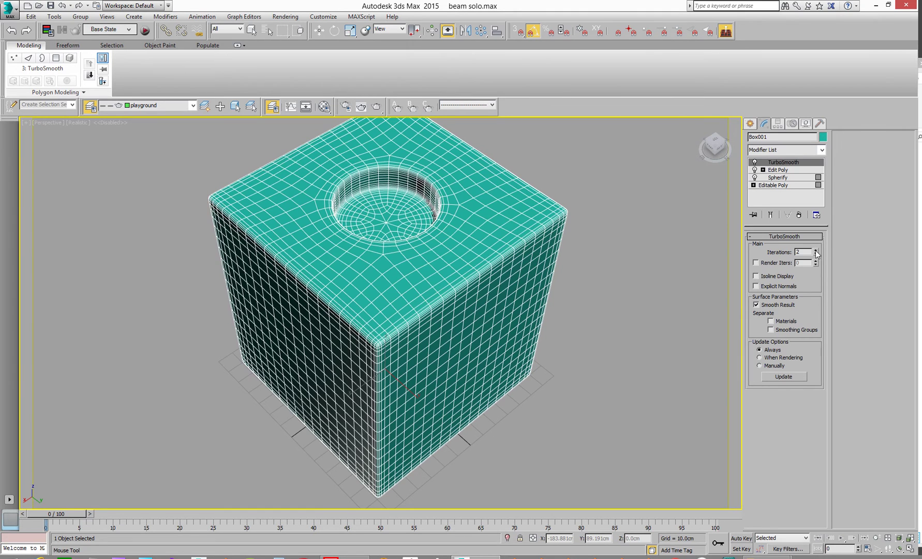
pyautogui.click(756, 276)
# Examine the smoothed box and its round recess from several angles, both deselected and selected
pyautogui.press('w')
pyautogui.click(689, 326)
pyautogui.moveTo(453, 375); pyautogui.dragTo(457, 379, button='middle')
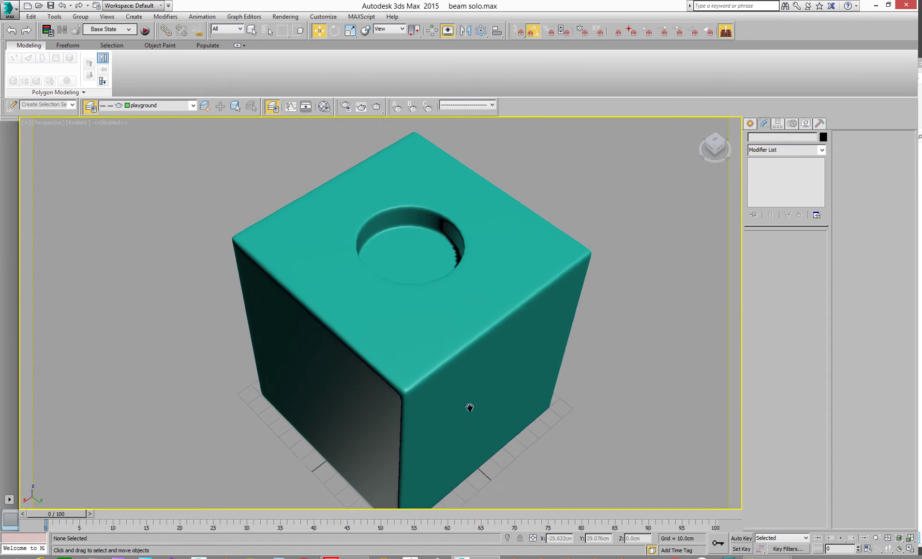
pyautogui.keyDown('alt'); pyautogui.moveTo(477, 411); pyautogui.dragTo(400, 313, button='middle'); pyautogui.keyUp('alt')
pyautogui.keyDown('alt'); pyautogui.moveTo(319, 294); pyautogui.dragTo(404, 307, button='middle'); pyautogui.keyUp('alt')
pyautogui.click(581, 234)
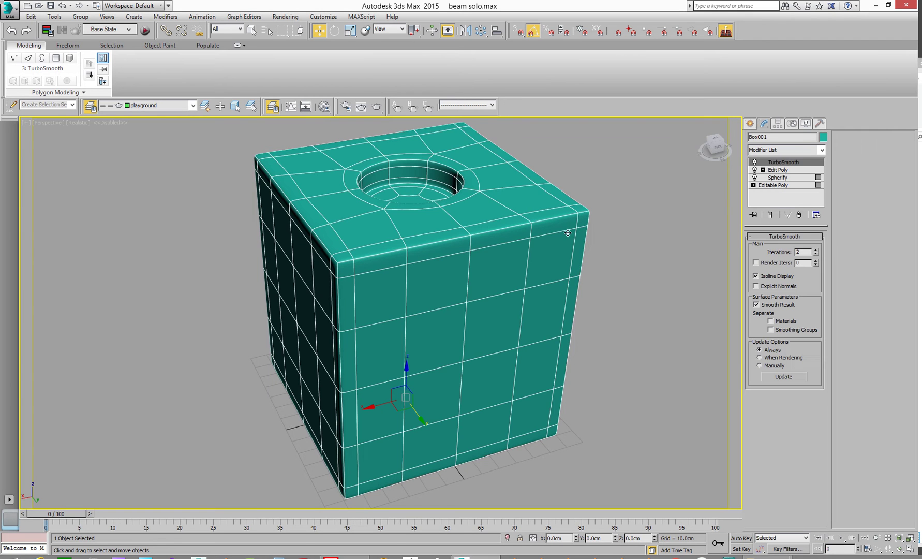
pyautogui.keyDown('alt'); pyautogui.moveTo(379, 236); pyautogui.dragTo(388, 233, button='middle'); pyautogui.keyUp('alt')
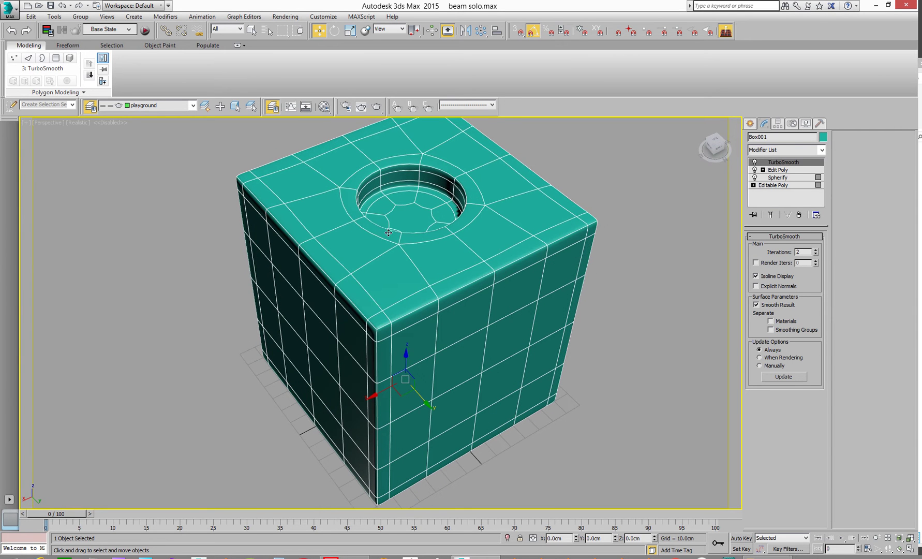
pyautogui.keyDown('alt'); pyautogui.moveTo(474, 327); pyautogui.dragTo(408, 324, button='middle'); pyautogui.keyUp('alt')
# Turn off TurboSmooth's display and select the middle vertex of the box's side face at the Edit Poly vertex level
pyautogui.click(754, 163)
pyautogui.keyDown('alt'); pyautogui.moveTo(571, 306); pyautogui.dragTo(491, 339, button='middle'); pyautogui.keyUp('alt')
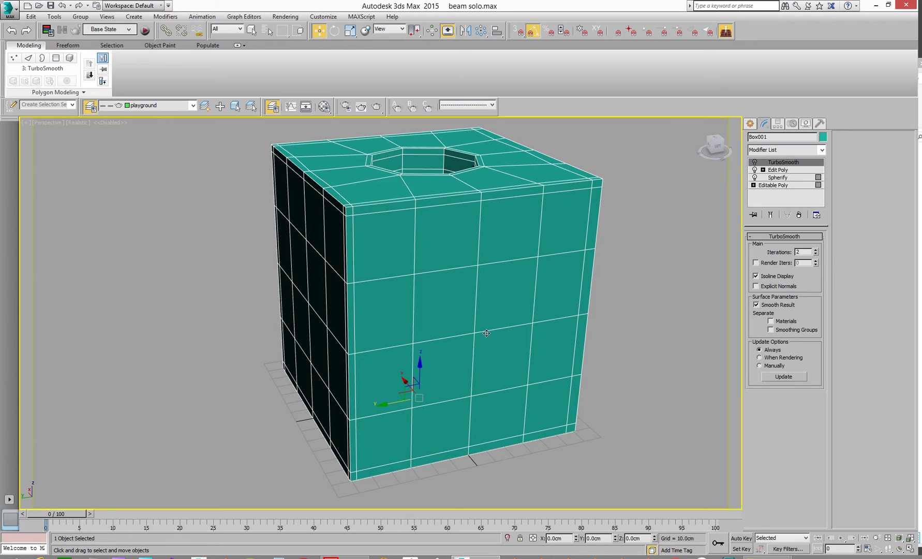
pyautogui.click(781, 169)
pyautogui.press('1')
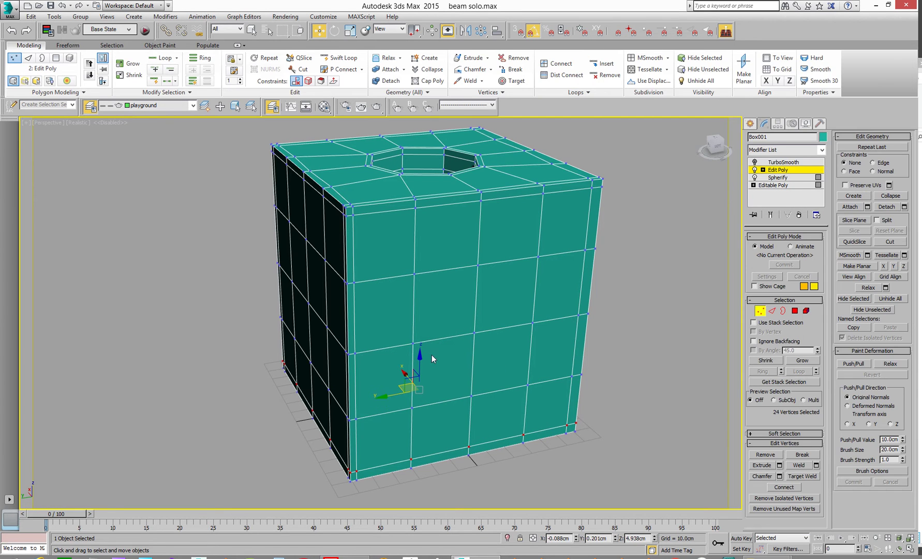
pyautogui.click(474, 332)
# Examine the selected vertex on the box's side face from several angles in shaded and wireframe display
pyautogui.scroll(5, 393, 281)
pyautogui.keyDown('alt'); pyautogui.moveTo(392, 281); pyautogui.dragTo(469, 264, button='middle'); pyautogui.keyUp('alt')
pyautogui.scroll(-5, 552, 303)
pyautogui.keyDown('alt'); pyautogui.moveTo(552, 303); pyautogui.dragTo(532, 305, button='middle'); pyautogui.keyUp('alt')
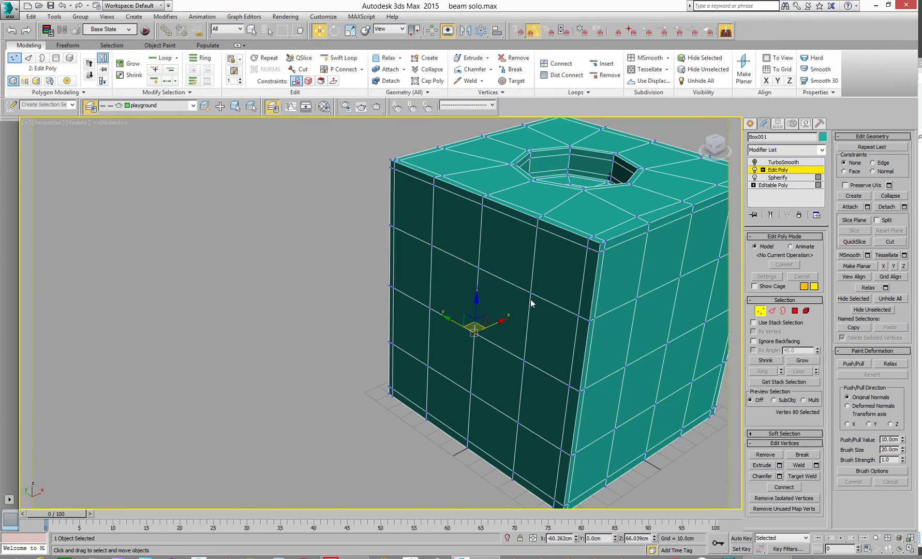
pyautogui.press('F3')
pyautogui.moveTo(422, 354)
pyautogui.keyDown('alt'); pyautogui.mouseDown(button='middle')
pyautogui.moveTo(415, 328)
pyautogui.moveTo(437, 345)
pyautogui.mouseUp(button='middle'); pyautogui.keyUp('alt')
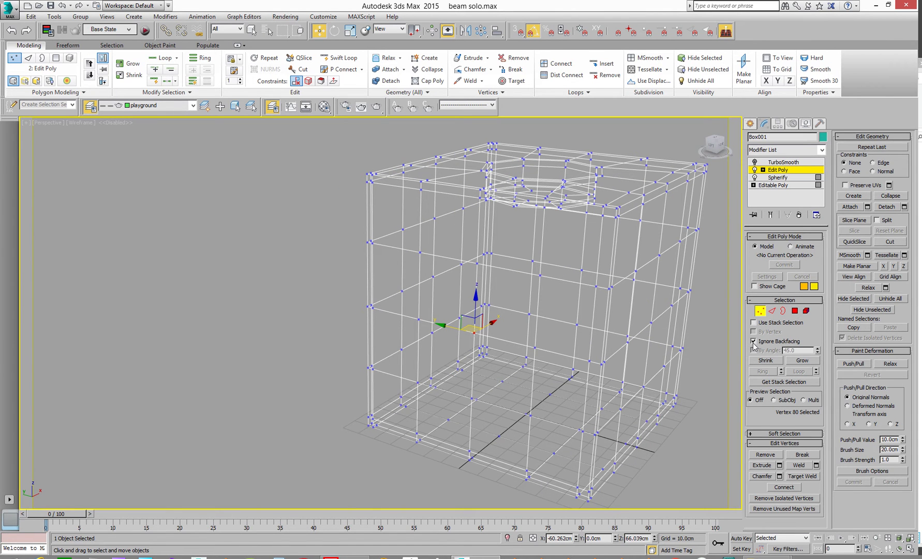
pyautogui.keyDown('alt'); pyautogui.moveTo(437, 350); pyautogui.dragTo(497, 348, button='middle'); pyautogui.keyUp('alt')
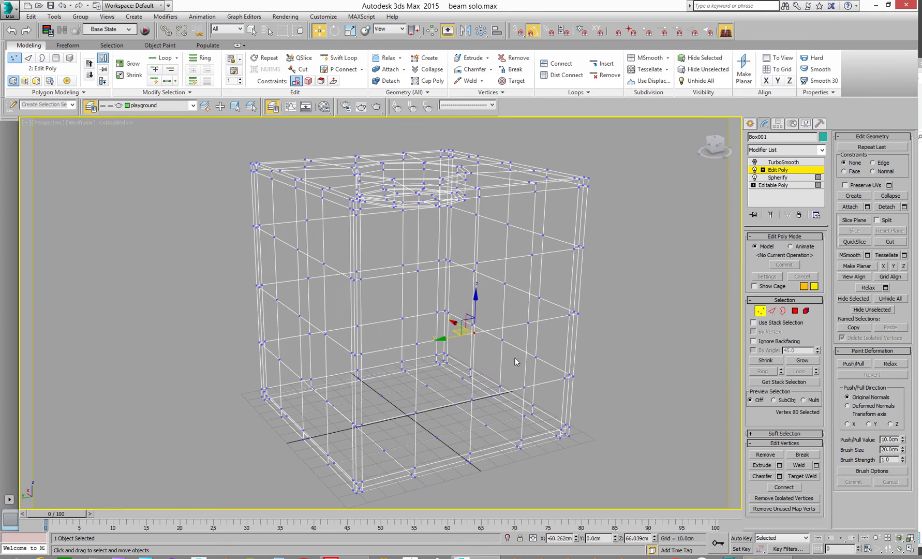
pyautogui.press('F3')
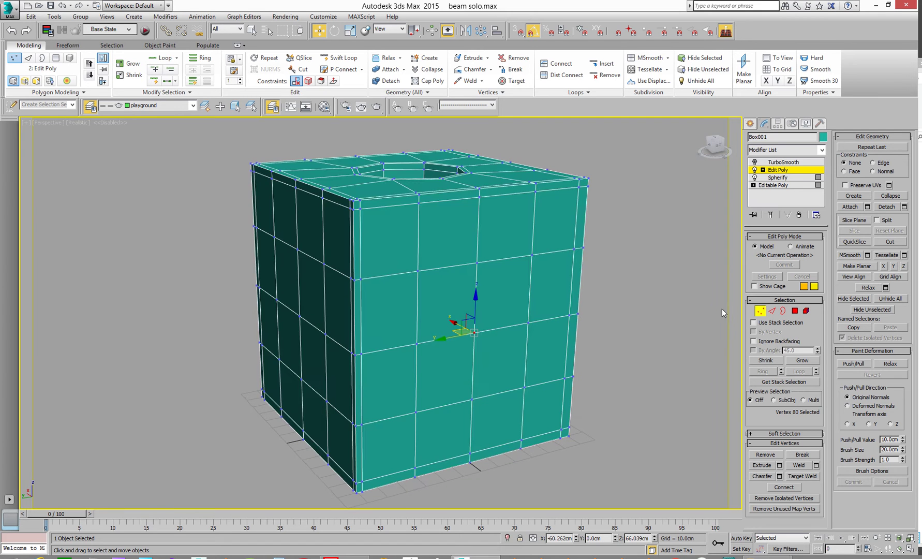
# Chamfer the side face's middle vertex into a diamond reaching about halfway along the neighbouring grid edges
pyautogui.moveTo(641, 328)
pyautogui.keyDown('alt'); pyautogui.mouseDown(button='middle')
pyautogui.moveTo(567, 346)
pyautogui.moveTo(493, 332)
pyautogui.mouseUp(button='middle'); pyautogui.keyUp('alt')
pyautogui.scroll(3, 521, 342)
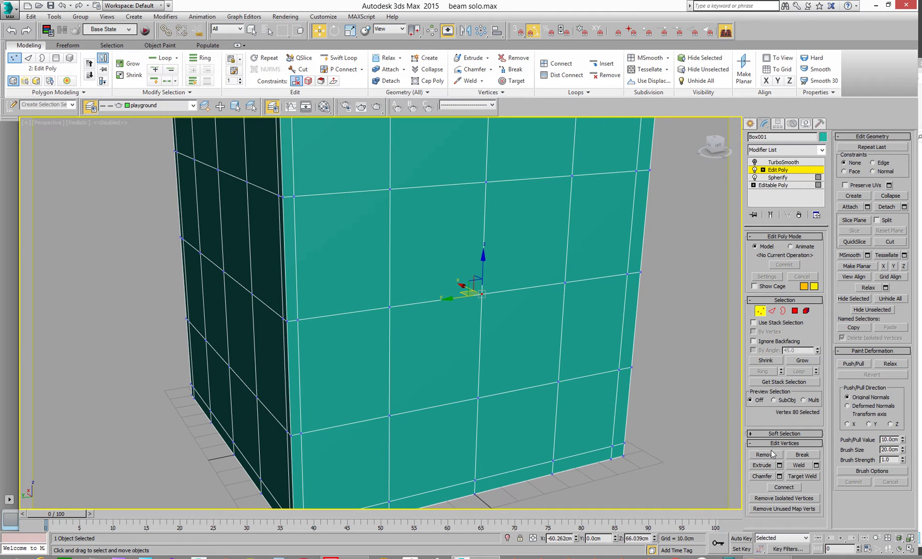
pyautogui.click(765, 477)
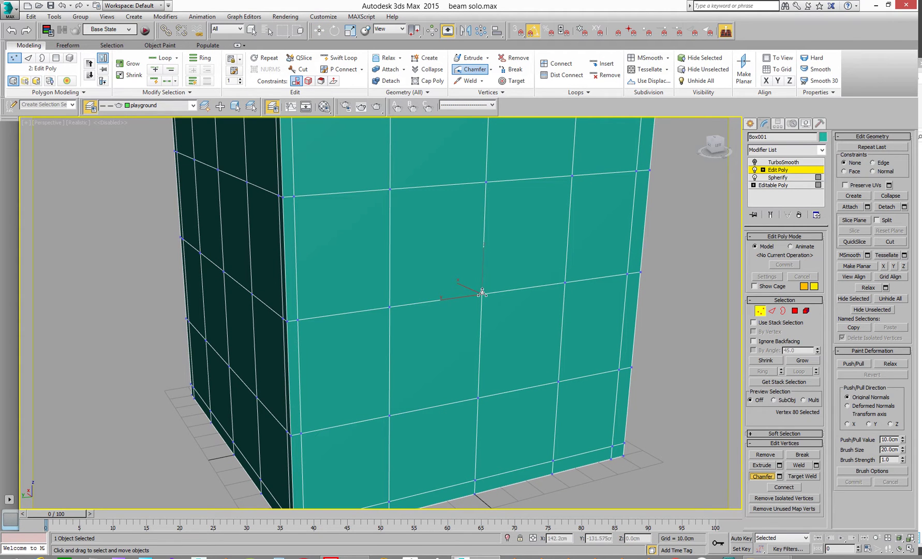
pyautogui.moveTo(485, 293); pyautogui.dragTo(489, 218)
pyautogui.scroll(3, 478, 310)
pyautogui.scroll(-3, 432, 288)
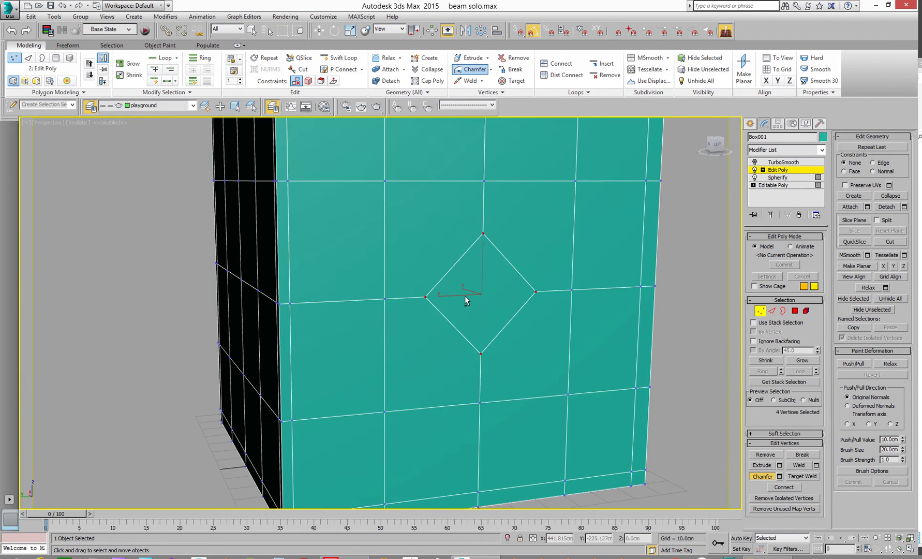
pyautogui.keyDown('alt'); pyautogui.moveTo(474, 302); pyautogui.dragTo(563, 376, button='middle'); pyautogui.keyUp('alt')
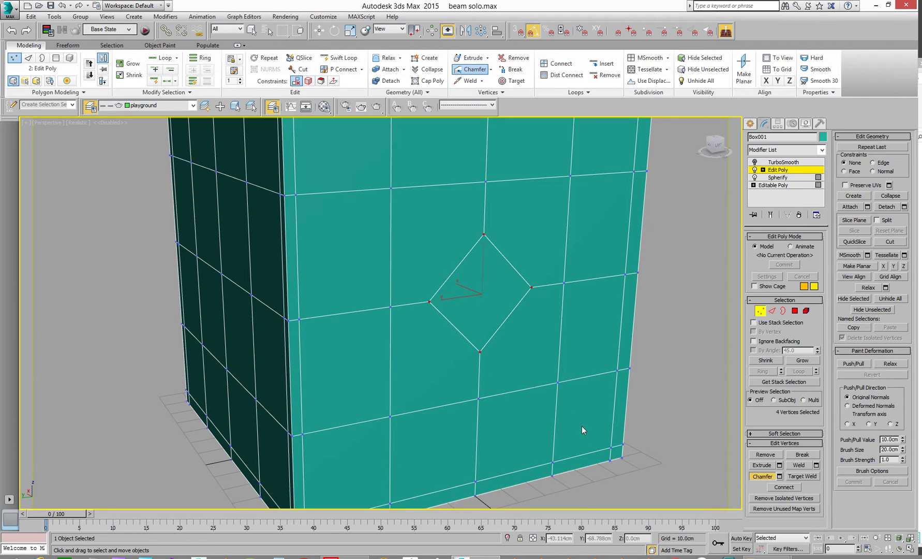
pyautogui.keyDown('alt'); pyautogui.moveTo(537, 379); pyautogui.dragTo(374, 340, button='middle'); pyautogui.keyUp('alt')
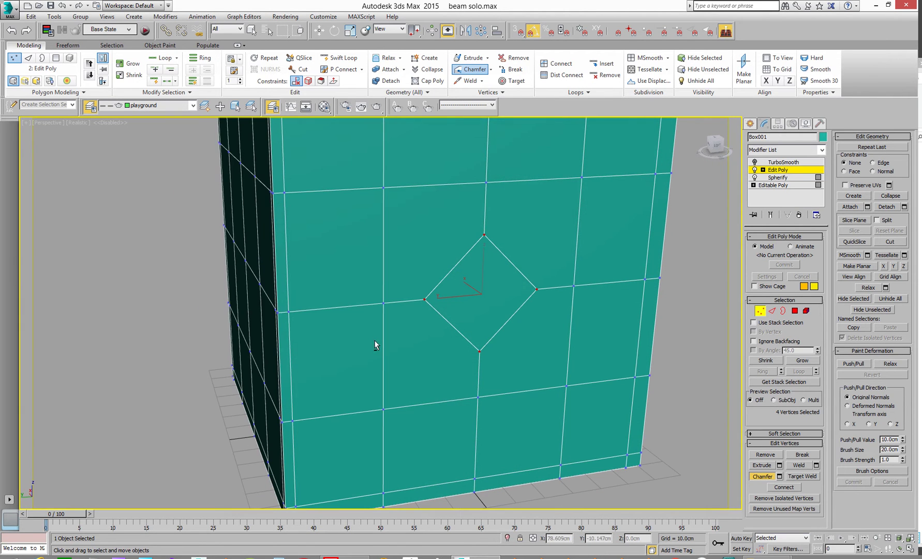
# Cut edges from the midpoint of each diamond side to the nearest corner vertex of the surrounding grid square
pyautogui.click(888, 241)
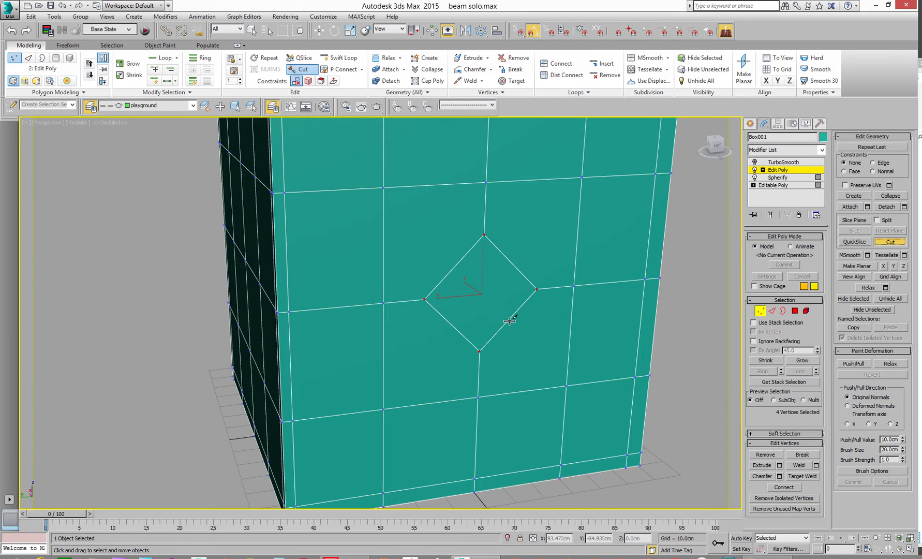
pyautogui.click(567, 386)
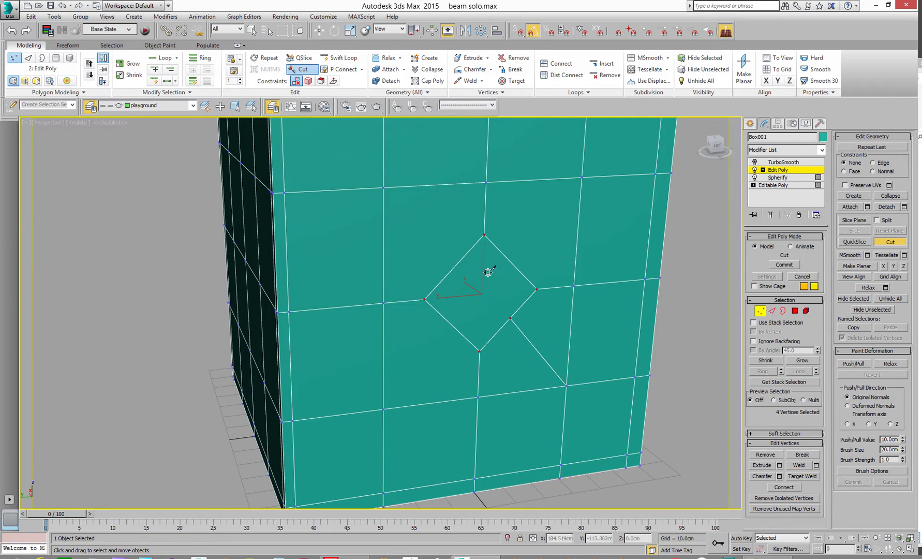
pyautogui.click(581, 178)
pyautogui.click(383, 188)
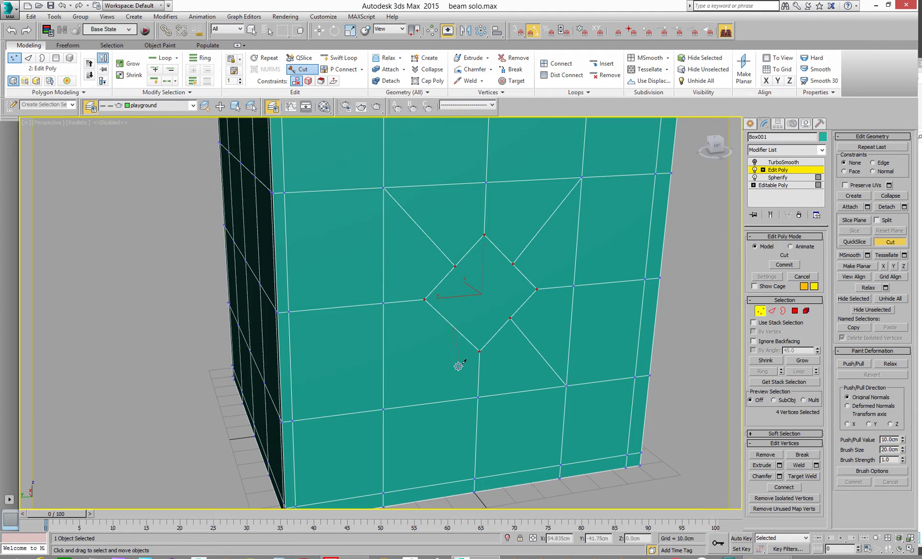
pyautogui.click(383, 410)
# Convert the vertex selection to edges and deselect the radiating edges, keeping only the diamond's eight outline edges selected
pyautogui.keyDown('ctrl'); pyautogui.click(772, 312); pyautogui.keyUp('ctrl')
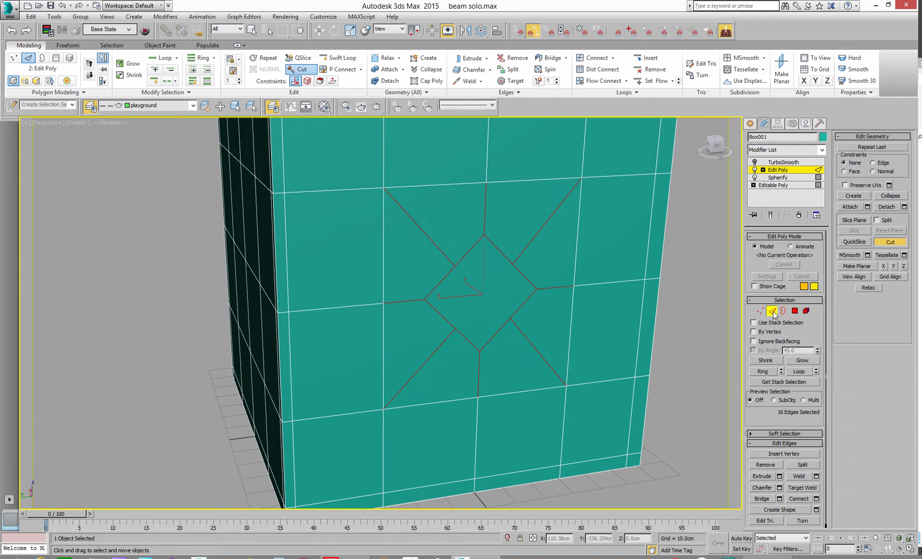
pyautogui.click(887, 240)
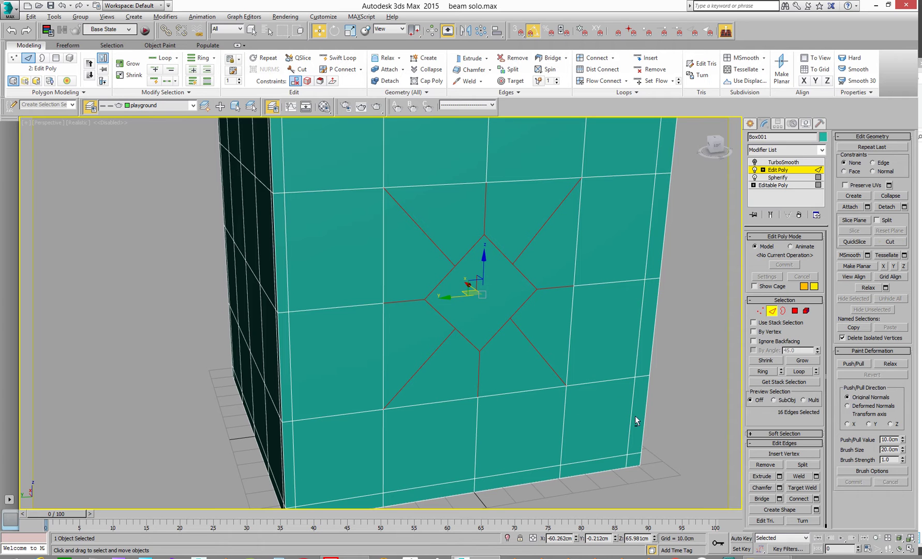
pyautogui.keyDown('alt'); pyautogui.moveTo(386, 375); pyautogui.dragTo(385, 373); pyautogui.keyUp('alt')
pyautogui.keyDown('alt'); pyautogui.moveTo(396, 343); pyautogui.dragTo(396, 343); pyautogui.keyUp('alt')
pyautogui.keyDown('alt'); pyautogui.moveTo(428, 196); pyautogui.dragTo(608, 237); pyautogui.keyUp('alt')
pyautogui.keyDown('alt'); pyautogui.moveTo(569, 330); pyautogui.dragTo(569, 331); pyautogui.keyUp('alt')
pyautogui.keyDown('alt'); pyautogui.moveTo(517, 357); pyautogui.dragTo(440, 323, button='middle'); pyautogui.keyUp('alt')
pyautogui.scroll(-8, 440, 323)
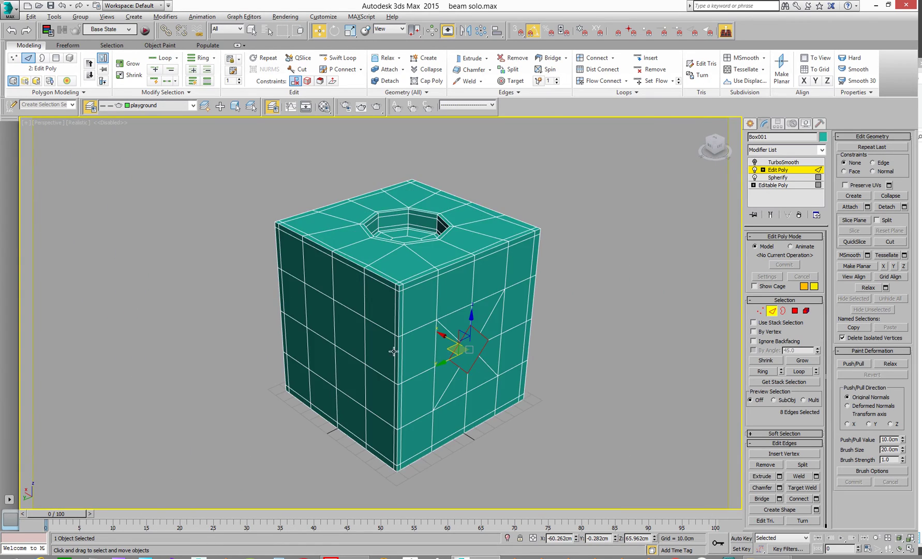
pyautogui.keyDown('alt'); pyautogui.moveTo(393, 352); pyautogui.dragTo(444, 344, button='middle'); pyautogui.keyUp('alt')
pyautogui.scroll(8, 444, 342)
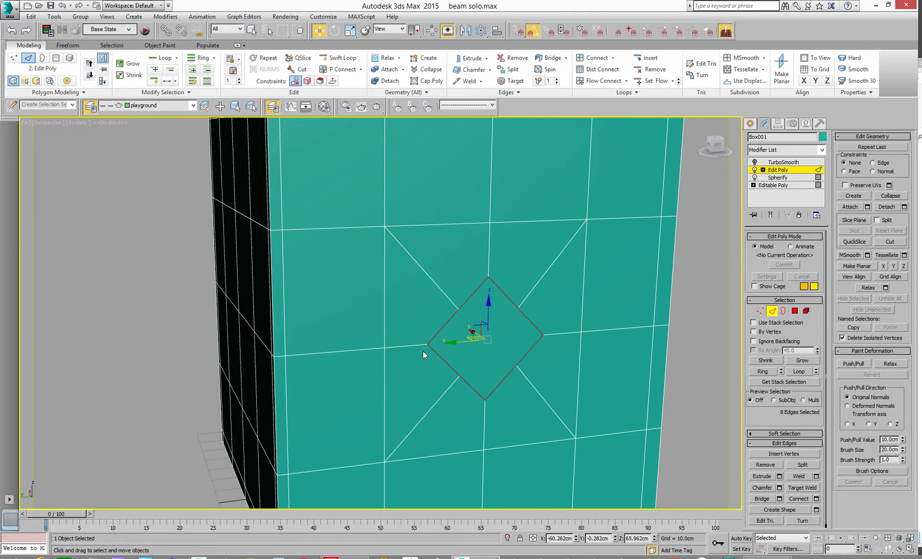
# Open Loop Tools and shape the selected eight-edge outline into a circle
pyautogui.click(633, 93)
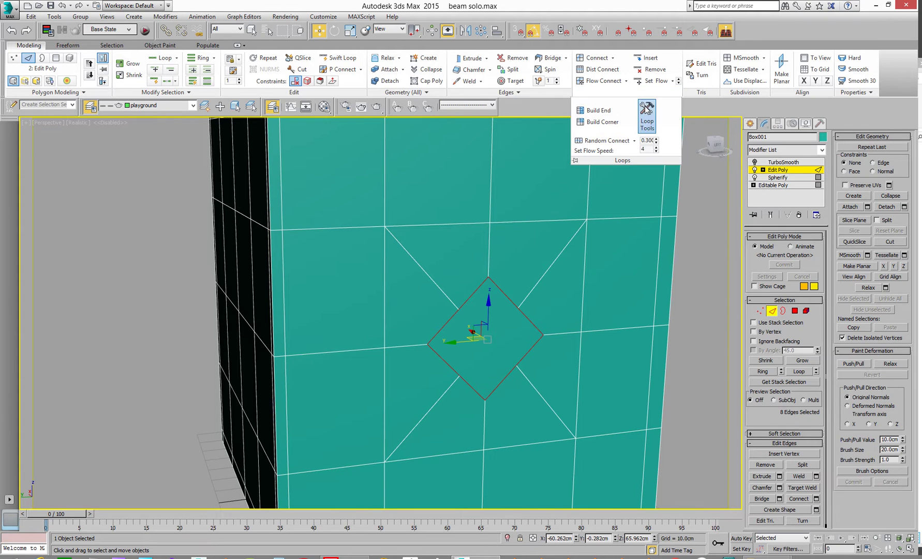
pyautogui.click(646, 110)
pyautogui.click(94, 272)
pyautogui.keyDown('alt'); pyautogui.moveTo(376, 422); pyautogui.dragTo(373, 397, button='middle'); pyautogui.keyUp('alt')
pyautogui.keyDown('alt'); pyautogui.moveTo(445, 403); pyautogui.dragTo(362, 364, button='middle'); pyautogui.keyUp('alt')
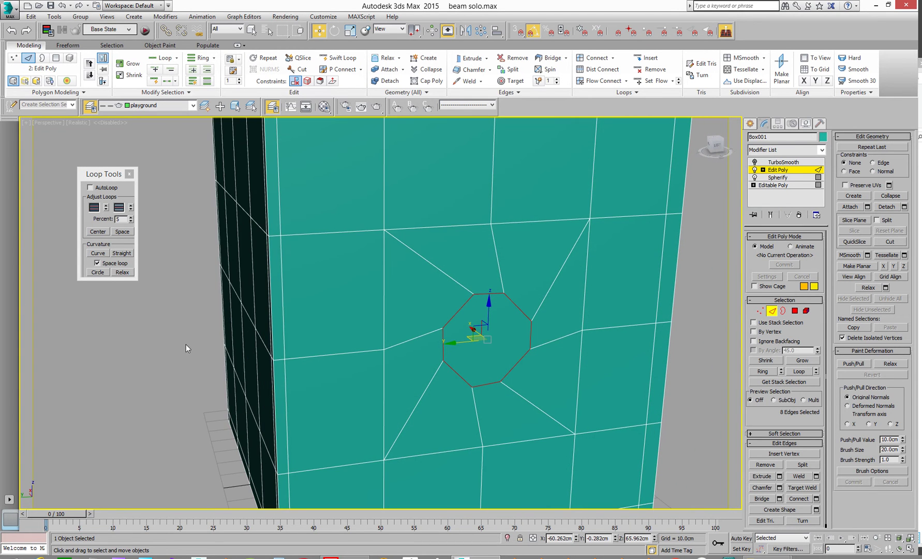
# Rotate the rounded edge loop by -20 degrees about X so its points line up with the surrounding edges
pyautogui.press('e')
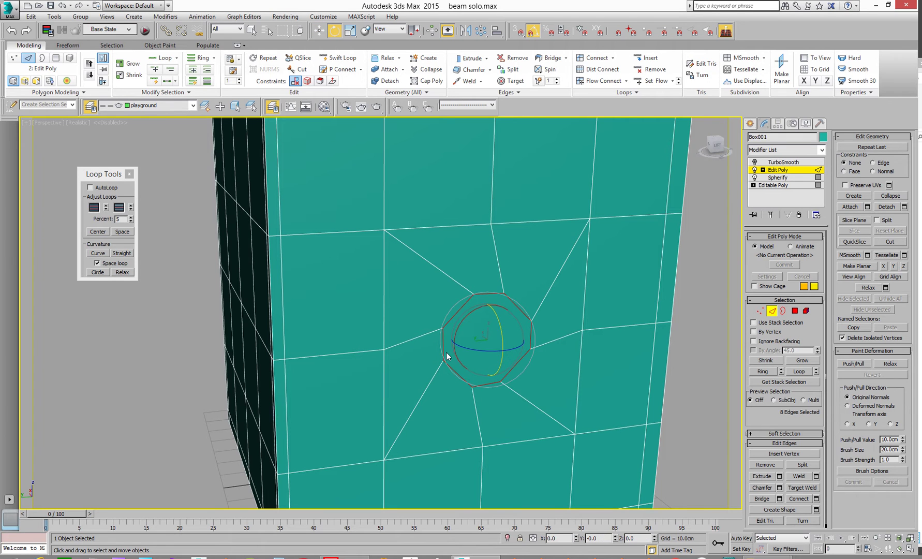
pyautogui.moveTo(462, 321); pyautogui.dragTo(457, 329)
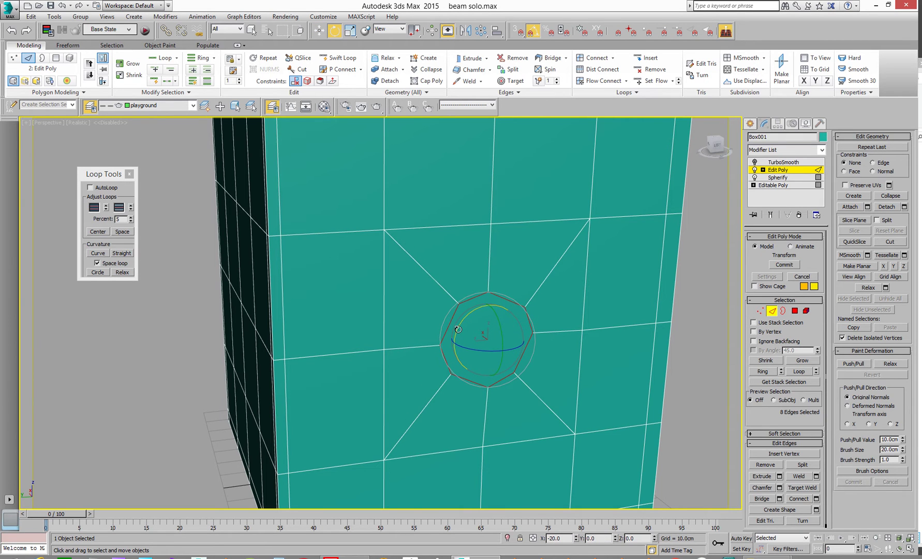
pyautogui.press('l')
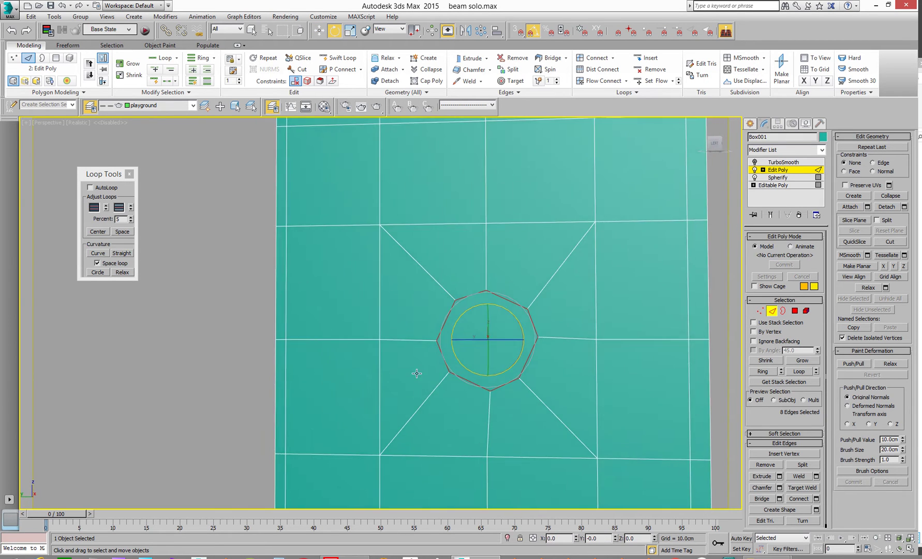
pyautogui.keyDown('alt'); pyautogui.moveTo(428, 379); pyautogui.dragTo(434, 385, button='middle'); pyautogui.keyUp('alt')
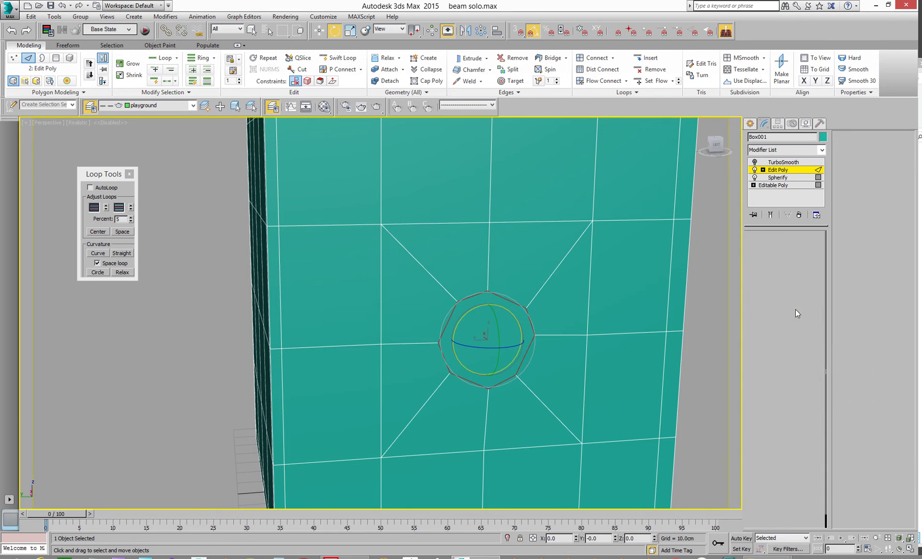
# Convert the edge selection to polygons, shrink it to the octagon inside the loop and inspect its uneven outline
pyautogui.keyDown('ctrl'); pyautogui.click(796, 312); pyautogui.keyUp('ctrl')
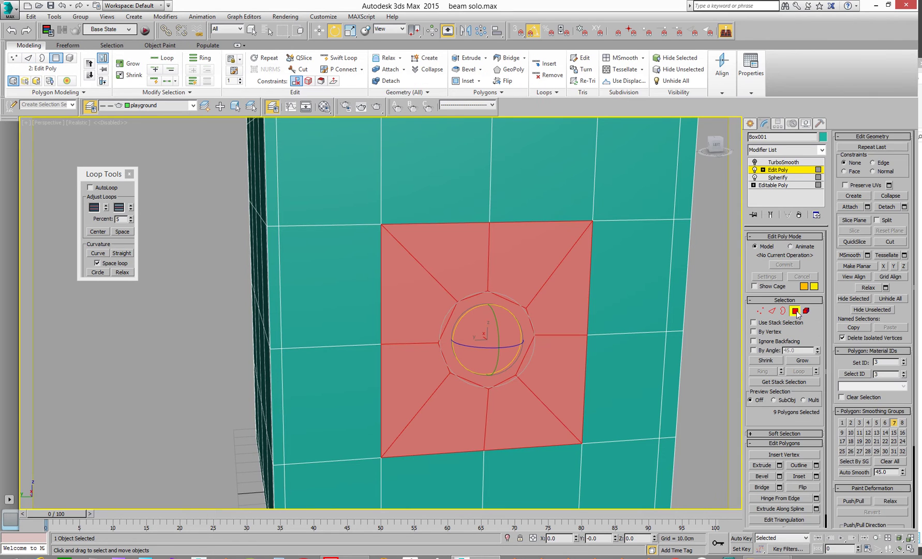
pyautogui.click(767, 360)
pyautogui.keyDown('alt'); pyautogui.moveTo(510, 420); pyautogui.dragTo(501, 406, button='middle'); pyautogui.keyUp('alt')
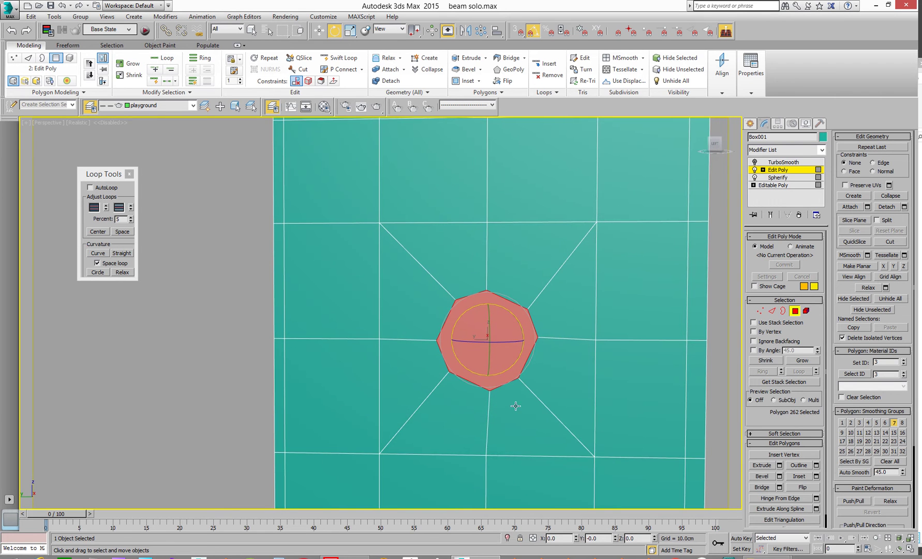
pyautogui.scroll(5, 515, 411)
pyautogui.scroll(1, 438, 349)
pyautogui.keyDown('alt'); pyautogui.moveTo(429, 350); pyautogui.dragTo(437, 290, button='middle'); pyautogui.keyUp('alt')
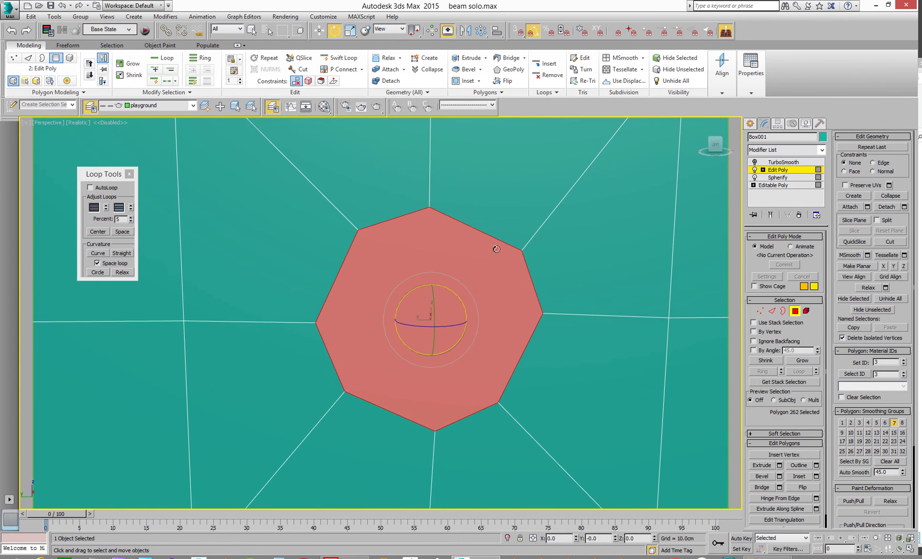
pyautogui.keyDown('alt'); pyautogui.moveTo(403, 381); pyautogui.dragTo(505, 371, button='middle'); pyautogui.keyUp('alt')
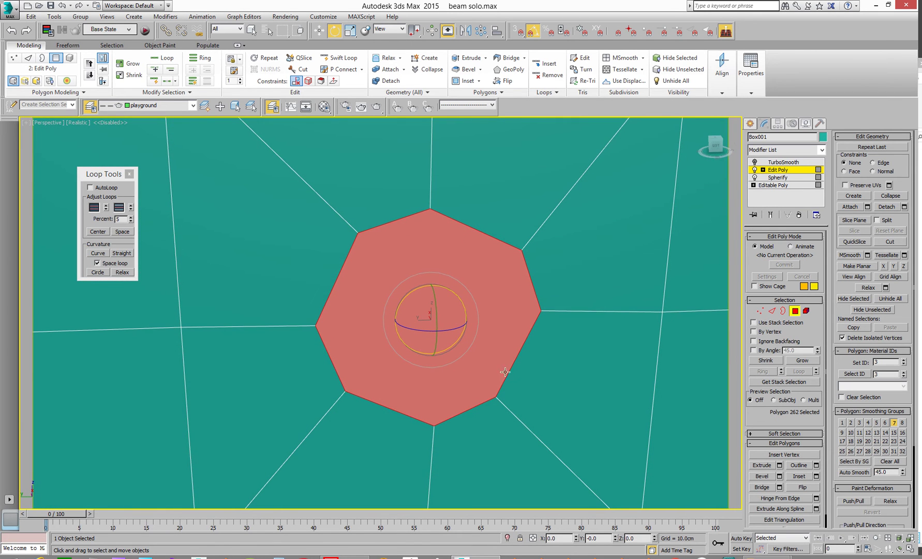
# Leave polygon level and draw an 8-sided NGon spline with AutoGrid over the side face's octagon, radius about 14 cm
pyautogui.click(781, 169)
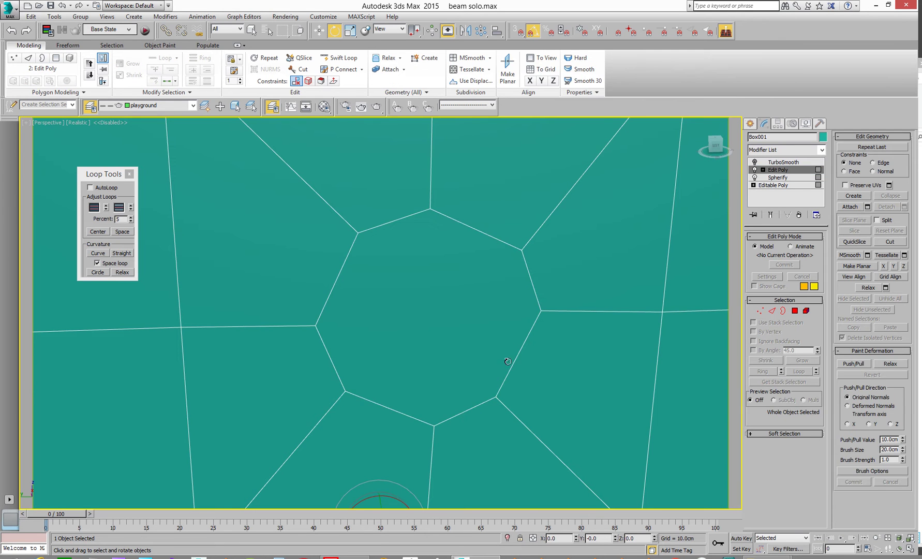
pyautogui.keyDown('alt'); pyautogui.moveTo(494, 321); pyautogui.dragTo(435, 243, button='middle'); pyautogui.keyUp('alt')
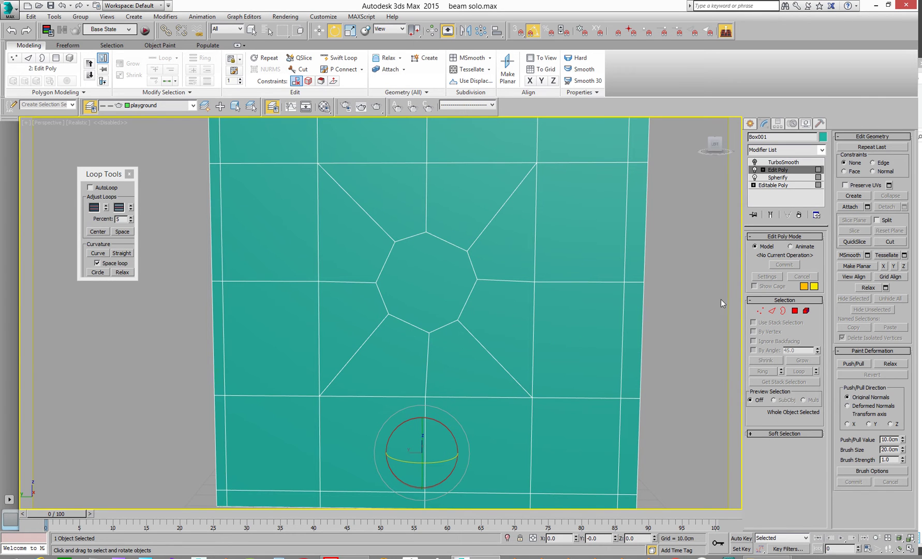
pyautogui.click(750, 124)
pyautogui.click(765, 139)
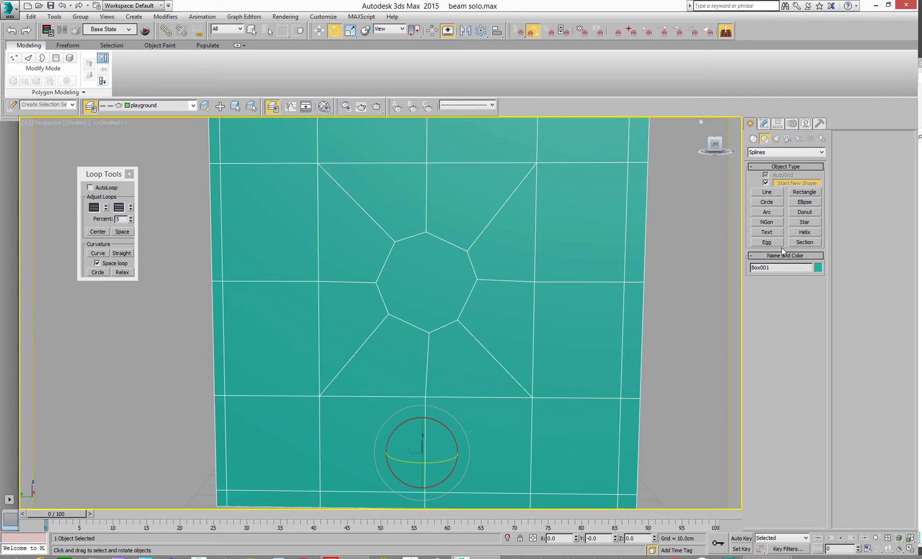
pyautogui.click(766, 222)
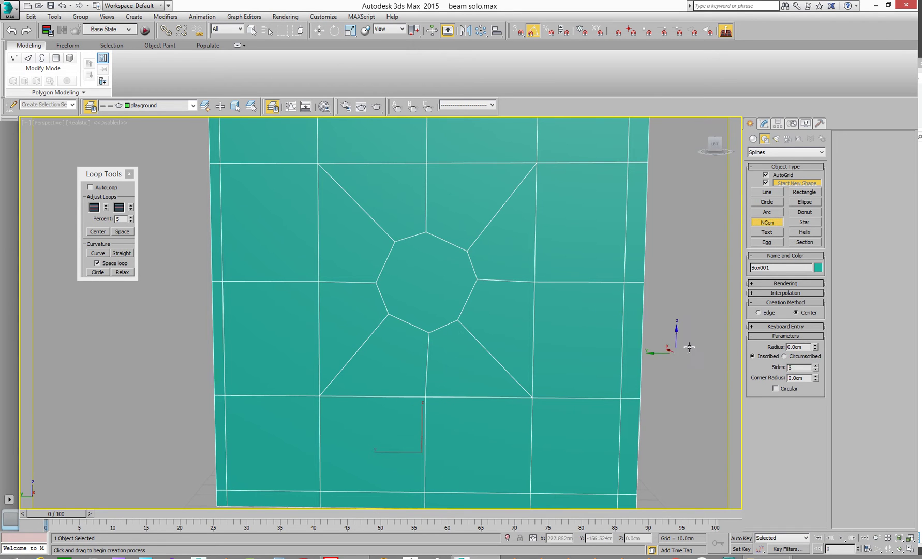
pyautogui.click(816, 365)
pyautogui.click(816, 365)
pyautogui.moveTo(425, 283); pyautogui.dragTo(434, 332)
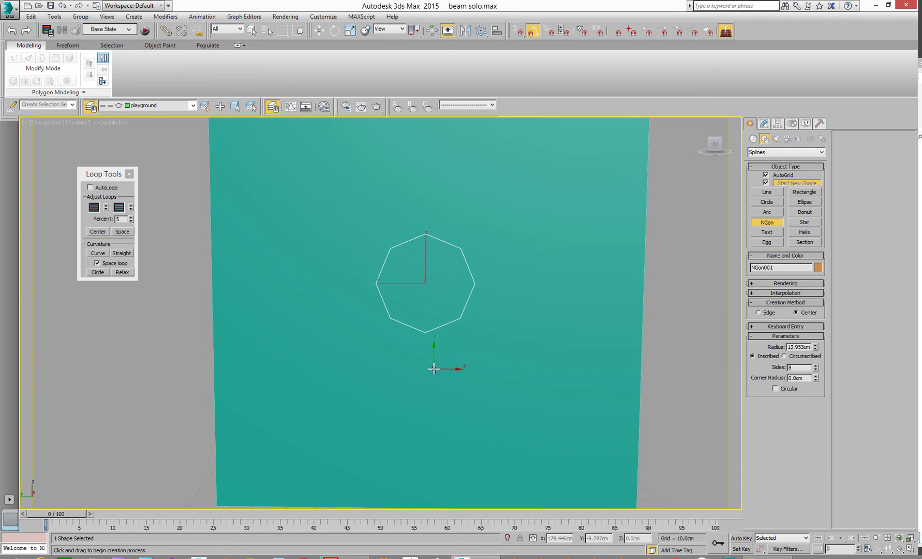
# Set the NGon guide spline's object color to black and deselect it
pyautogui.press('F3')
pyautogui.moveTo(445, 368)
pyautogui.keyDown('alt'); pyautogui.mouseDown(button='middle')
pyautogui.moveTo(442, 379)
pyautogui.moveTo(449, 357)
pyautogui.mouseUp(button='middle'); pyautogui.keyUp('alt')
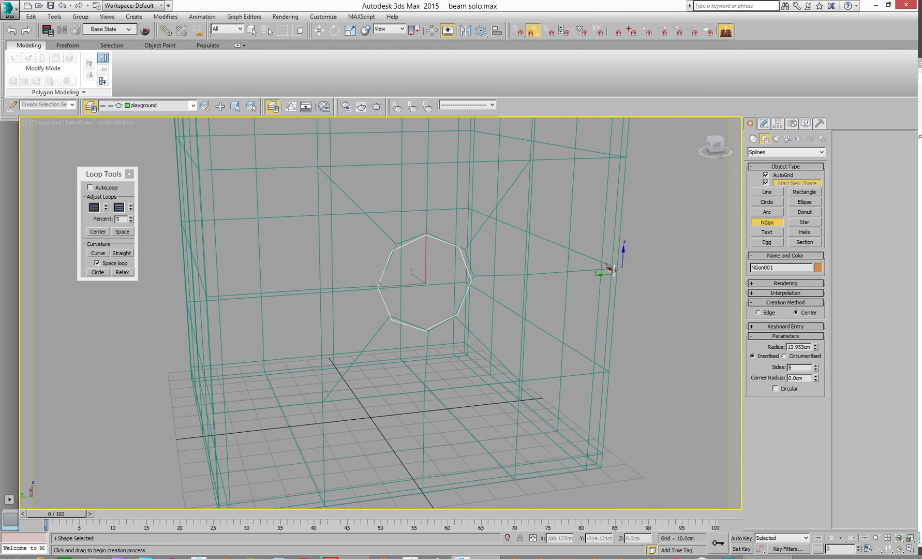
pyautogui.click(764, 124)
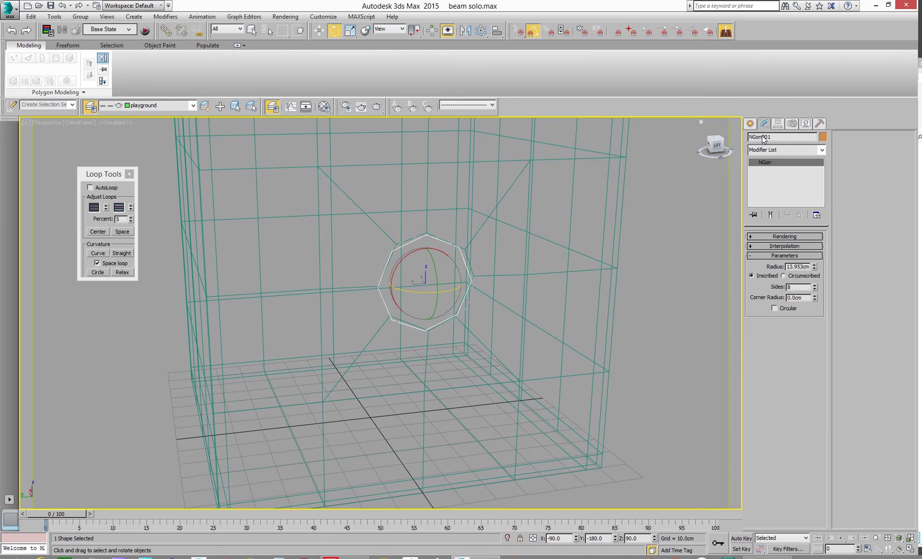
pyautogui.click(823, 137)
pyautogui.click(529, 304)
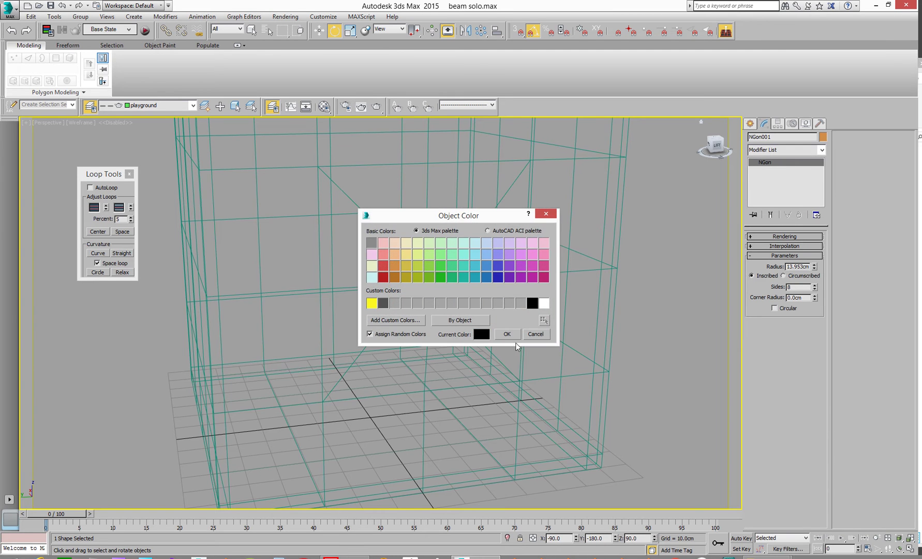
pyautogui.click(507, 334)
pyautogui.click(661, 315)
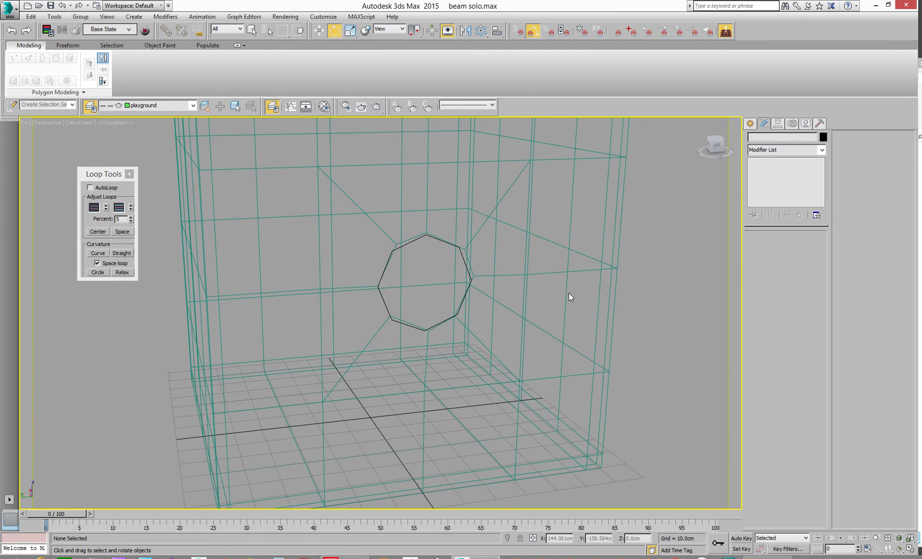
# Select the box in shaded view and turn on snapping with Vertex as the snap target
pyautogui.press('F3')
pyautogui.scroll(3, 459, 301)
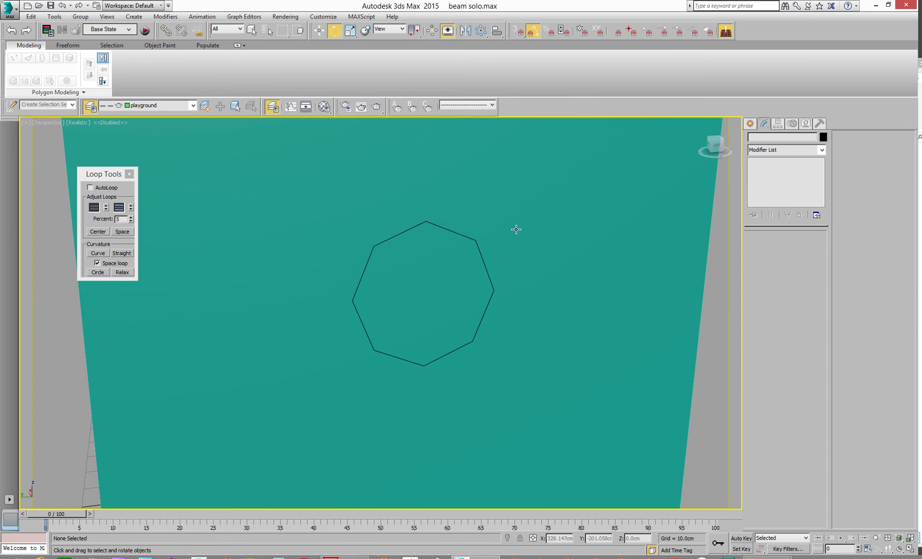
pyautogui.click(556, 232)
pyautogui.moveTo(551, 300); pyautogui.dragTo(561, 324, button='middle')
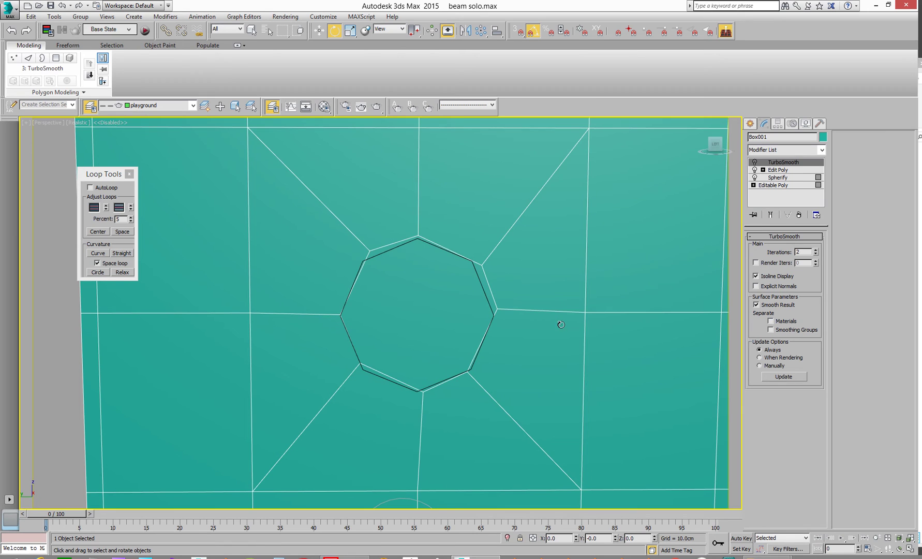
pyautogui.click(519, 34)
pyautogui.rightClick(522, 32)
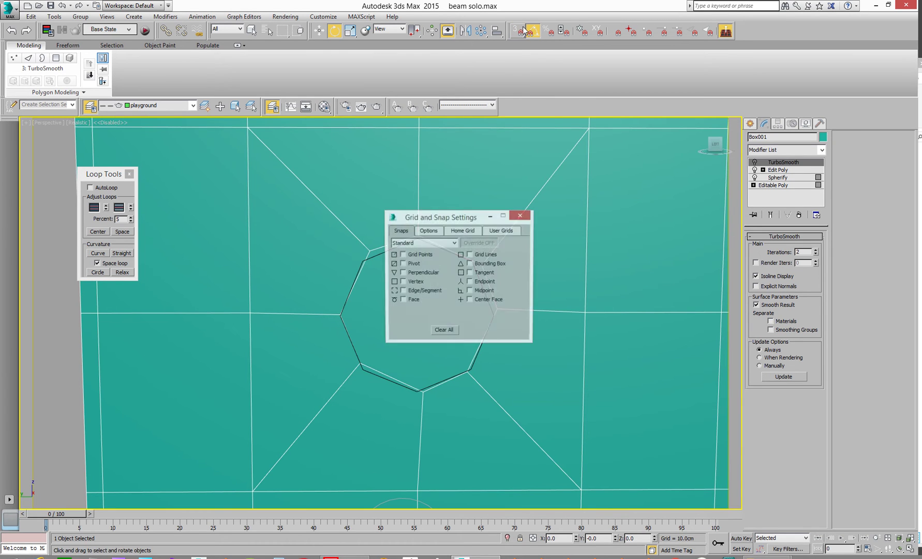
pyautogui.click(403, 282)
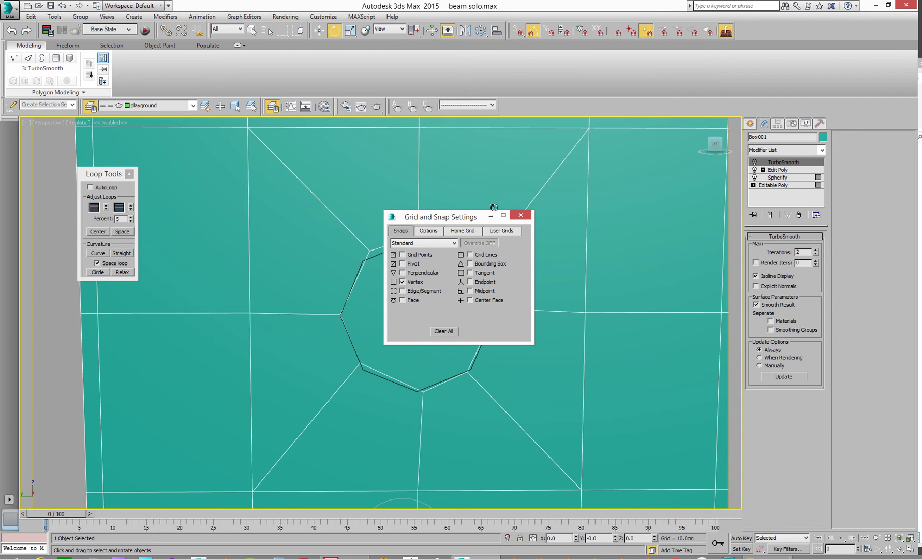
pyautogui.click(521, 215)
pyautogui.click(518, 32)
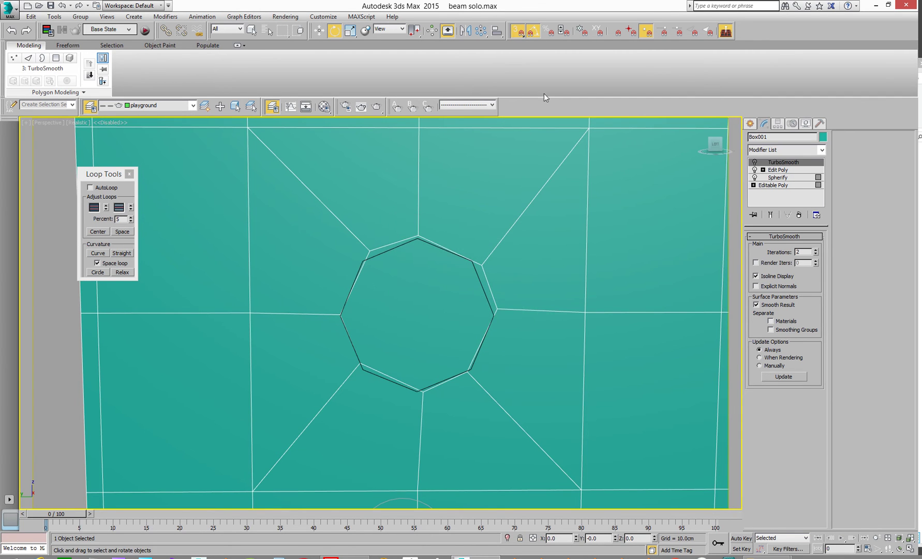
# At the Edit Poly's vertex level, move the eight octagon vertices together until the upper-left one snaps onto the NGon's corner
pyautogui.click(778, 169)
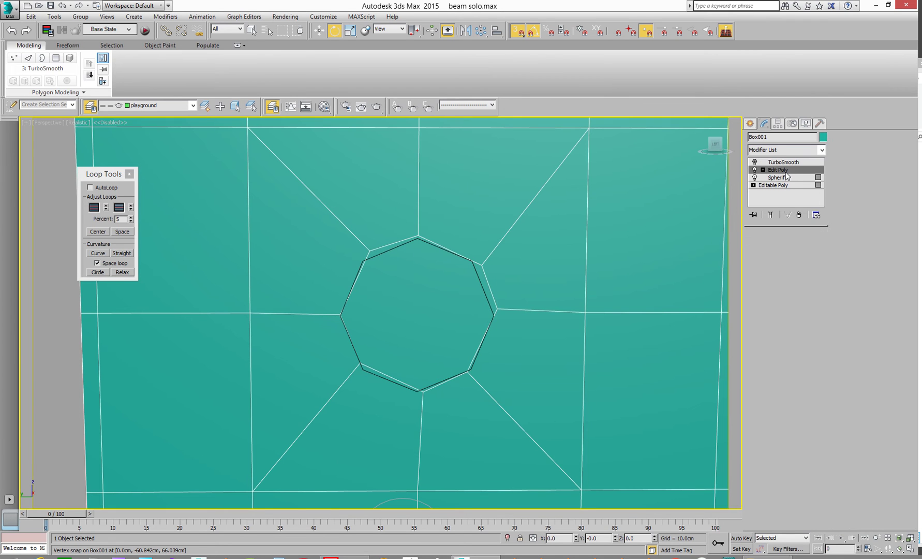
pyautogui.press('1')
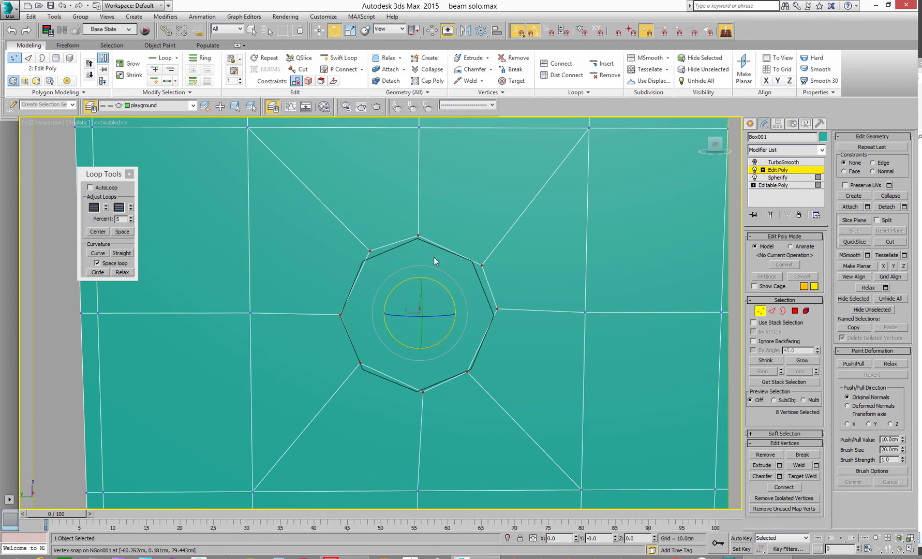
pyautogui.scroll(5, 427, 301)
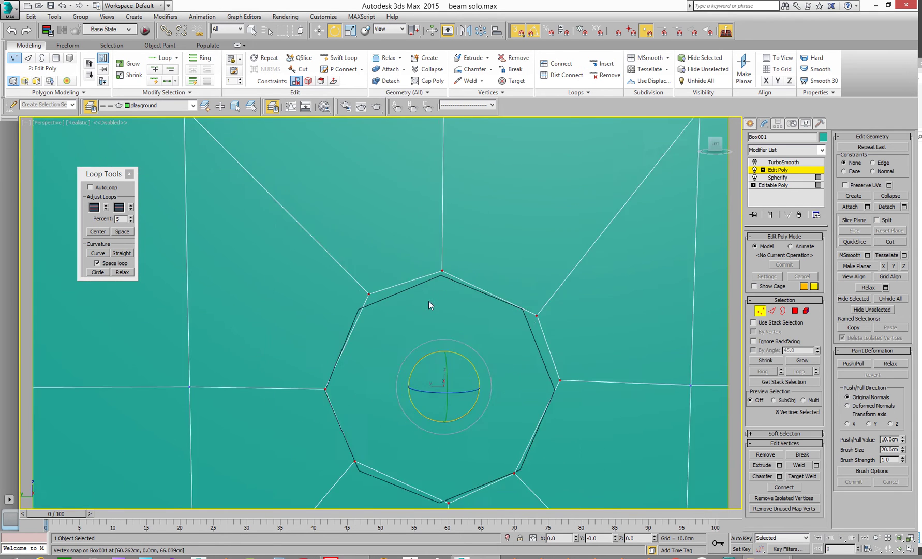
pyautogui.click(320, 30)
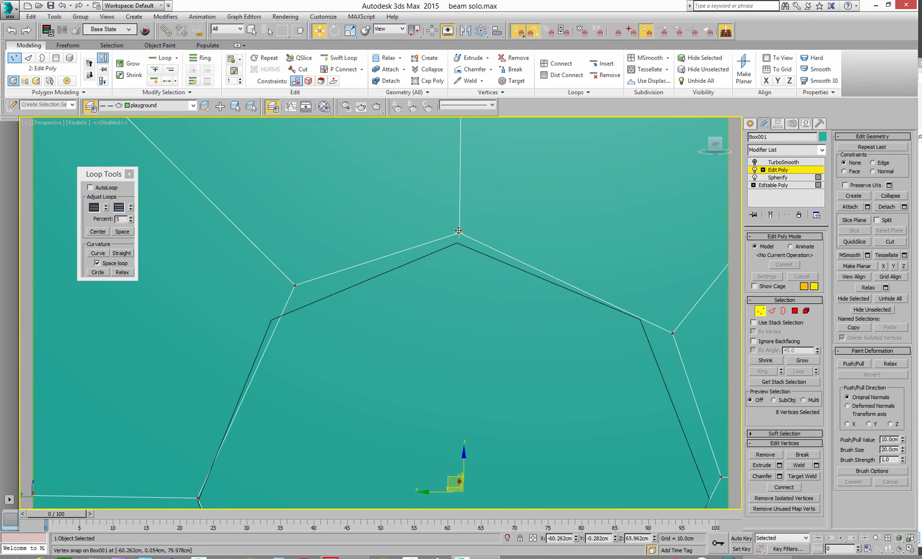
pyautogui.moveTo(460, 234); pyautogui.dragTo(457, 243)
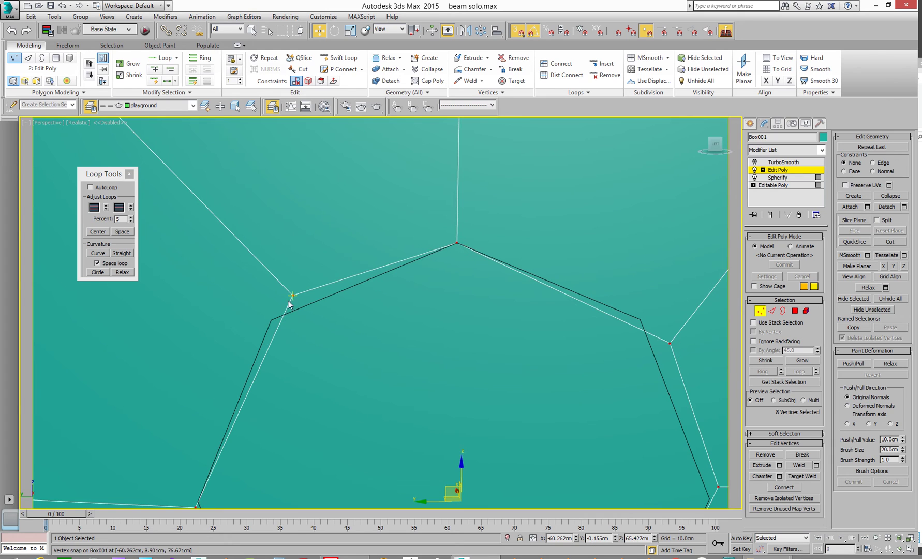
pyautogui.moveTo(291, 297); pyautogui.dragTo(271, 319)
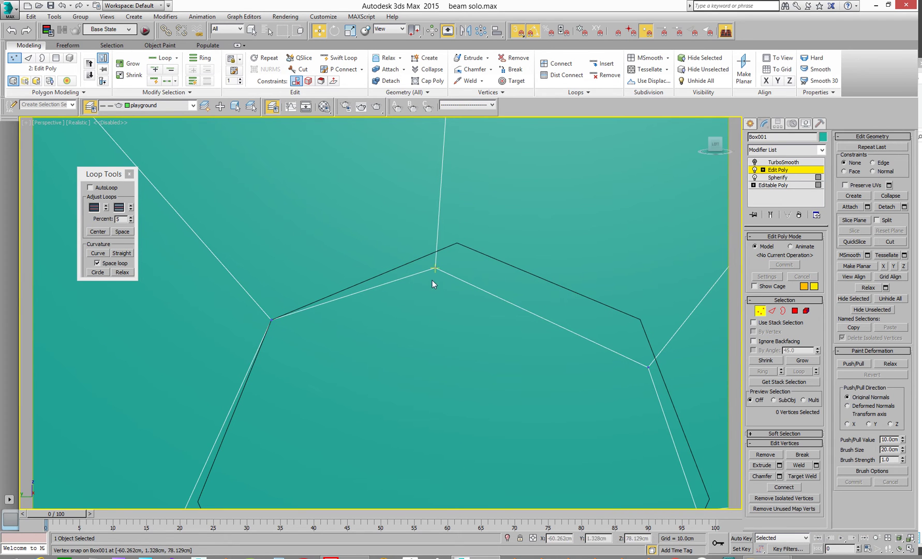
# Snap the remaining seven octagon vertices individually onto the matching NGon corners, then turn snapping off and leave vertex level
pyautogui.moveTo(435, 268); pyautogui.dragTo(454, 243)
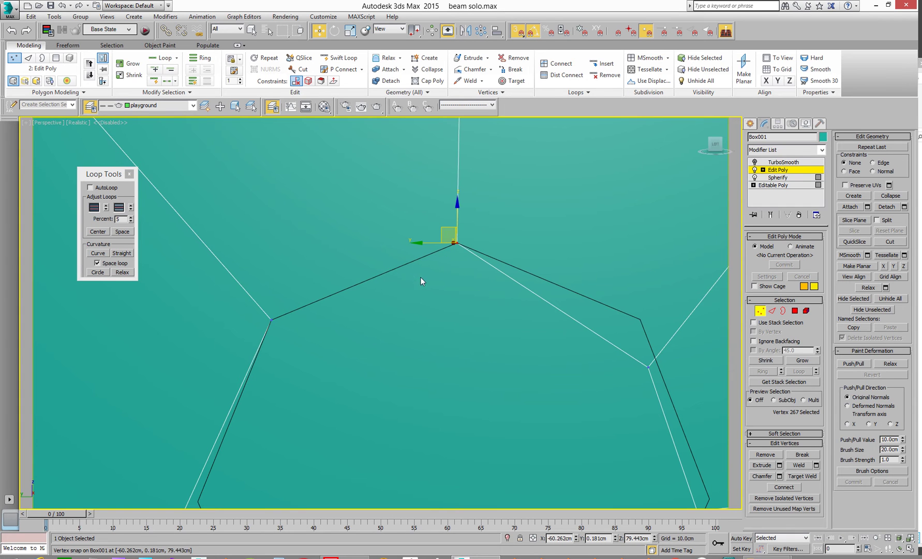
pyautogui.click(649, 368)
pyautogui.scroll(-4, 648, 368)
pyautogui.moveTo(487, 327)
pyautogui.mouseDown(button='middle')
pyautogui.moveTo(442, 233)
pyautogui.moveTo(402, 210)
pyautogui.mouseUp(button='middle')
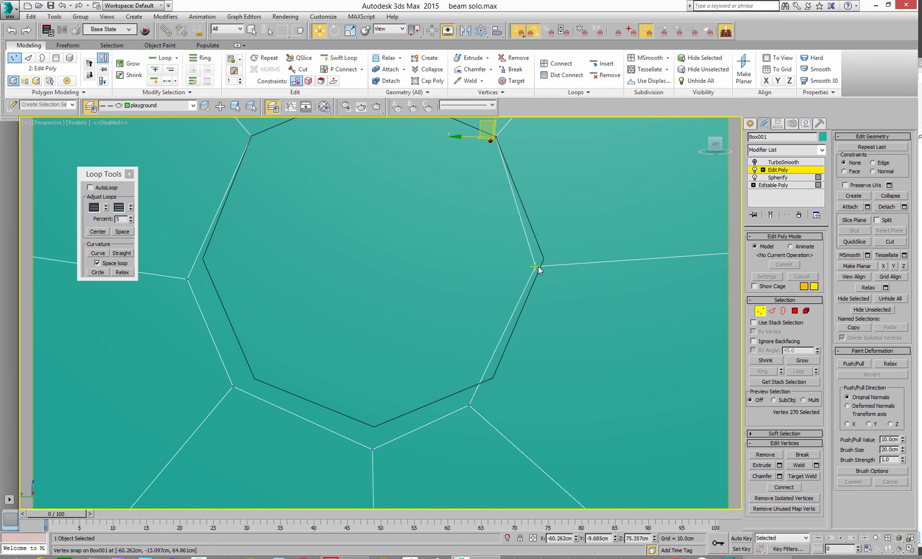
pyautogui.moveTo(533, 267); pyautogui.dragTo(543, 259)
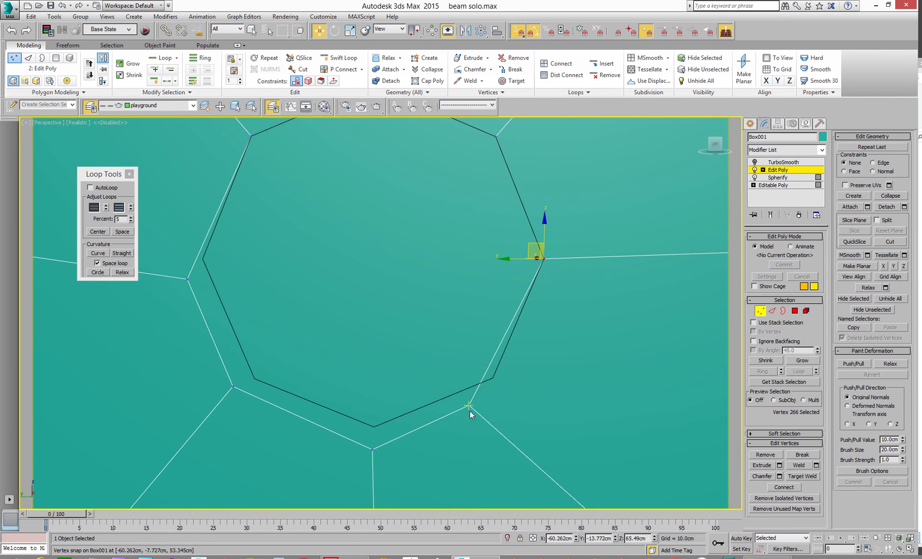
pyautogui.moveTo(469, 406); pyautogui.dragTo(492, 378)
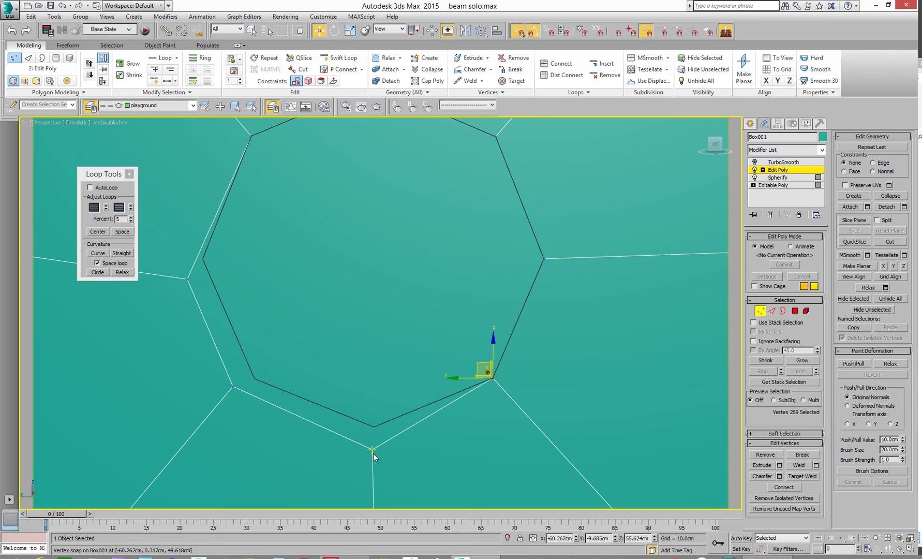
pyautogui.moveTo(371, 449); pyautogui.dragTo(374, 426)
pyautogui.moveTo(234, 386); pyautogui.dragTo(256, 376)
pyautogui.moveTo(188, 279); pyautogui.dragTo(203, 259)
pyautogui.scroll(-5, 331, 280)
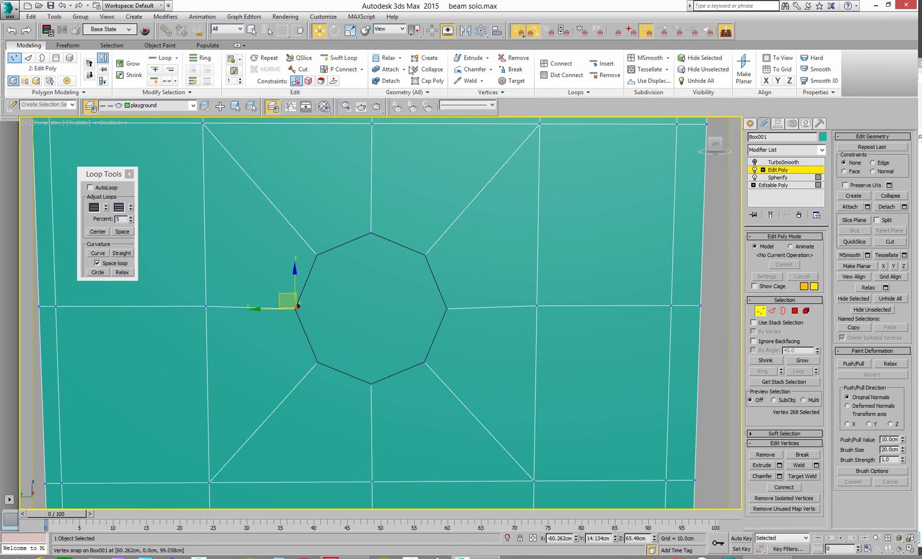
pyautogui.click(518, 31)
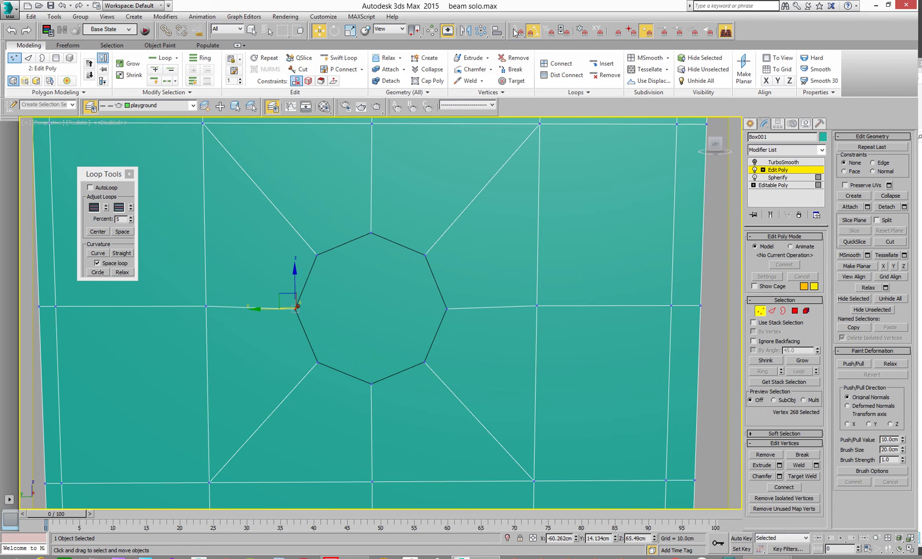
pyautogui.click(786, 171)
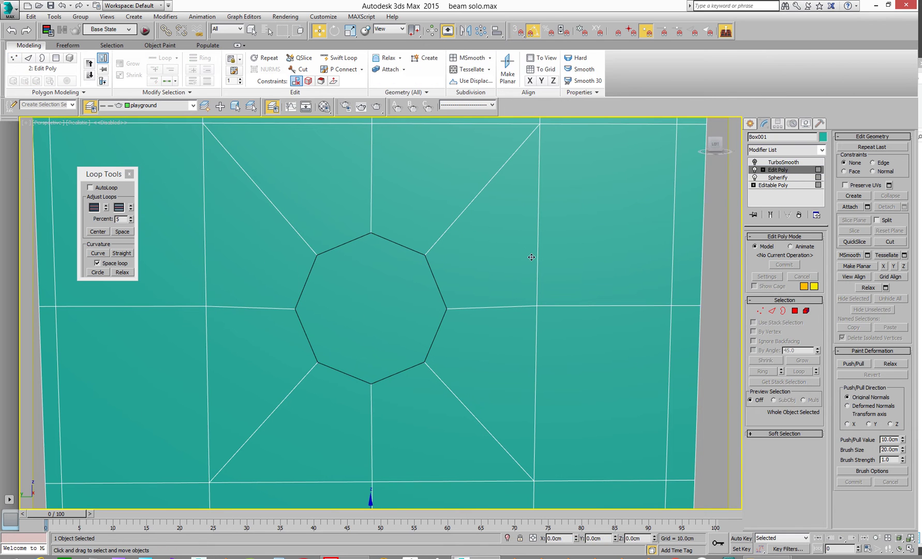
# Select the octagonal polygon on the side face and inset it slightly to form a narrow border
pyautogui.keyDown('alt'); pyautogui.moveTo(382, 310); pyautogui.dragTo(387, 280, button='middle'); pyautogui.keyUp('alt')
pyautogui.click(795, 311)
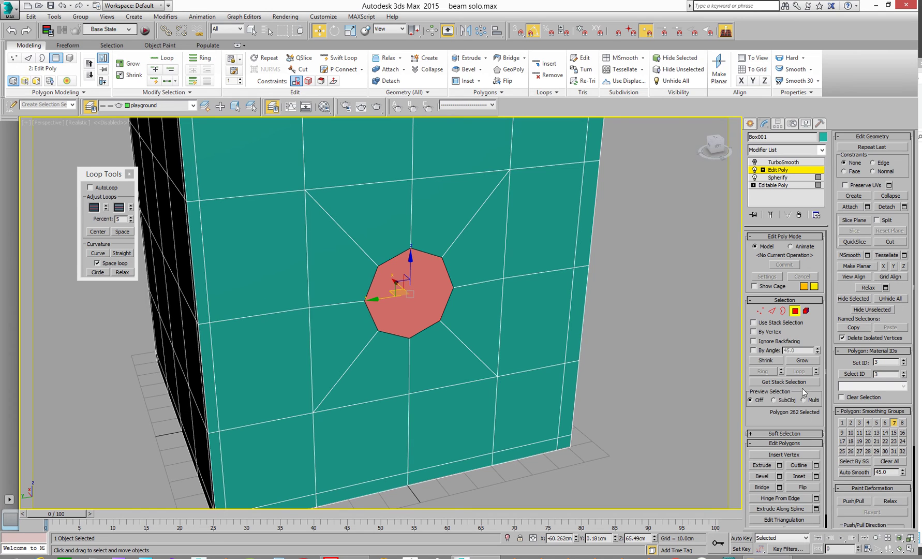
pyautogui.click(800, 476)
pyautogui.moveTo(420, 305); pyautogui.dragTo(419, 303)
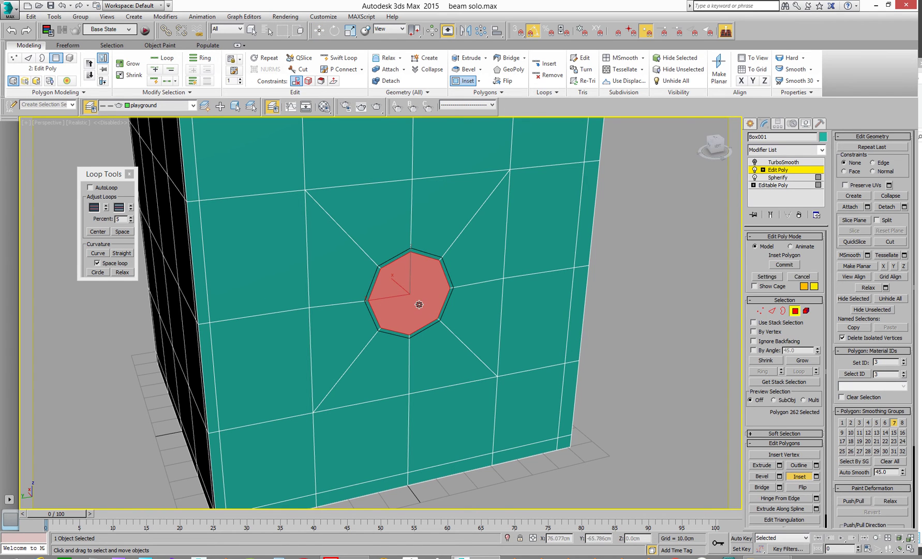
# Extrude the inset octagon outward about 20 cm into a cylinder and inset its end face
pyautogui.click(764, 466)
pyautogui.moveTo(414, 313); pyautogui.dragTo(446, 336)
pyautogui.click(800, 477)
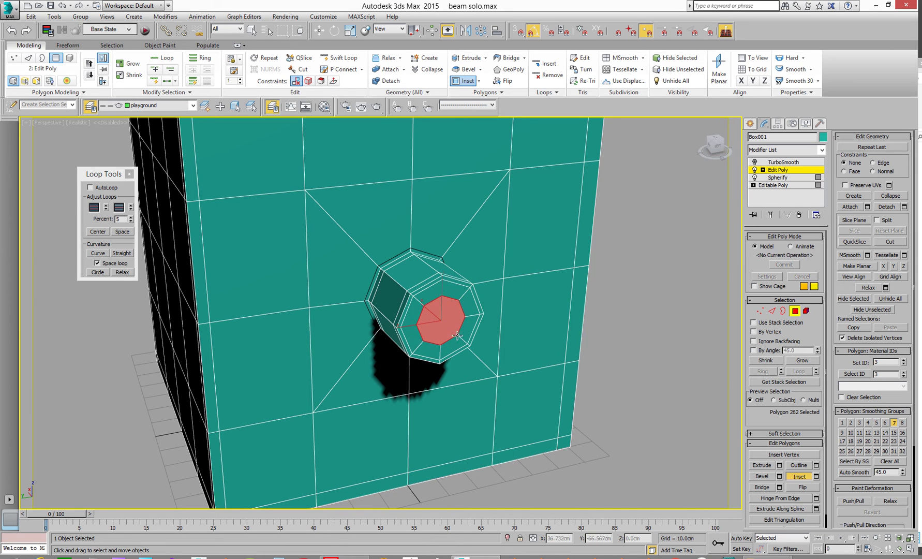
# Enable TurboSmooth temporarily to inspect the smoothed cylinder and its base on the side face, then disable it
pyautogui.click(779, 162)
pyautogui.click(755, 163)
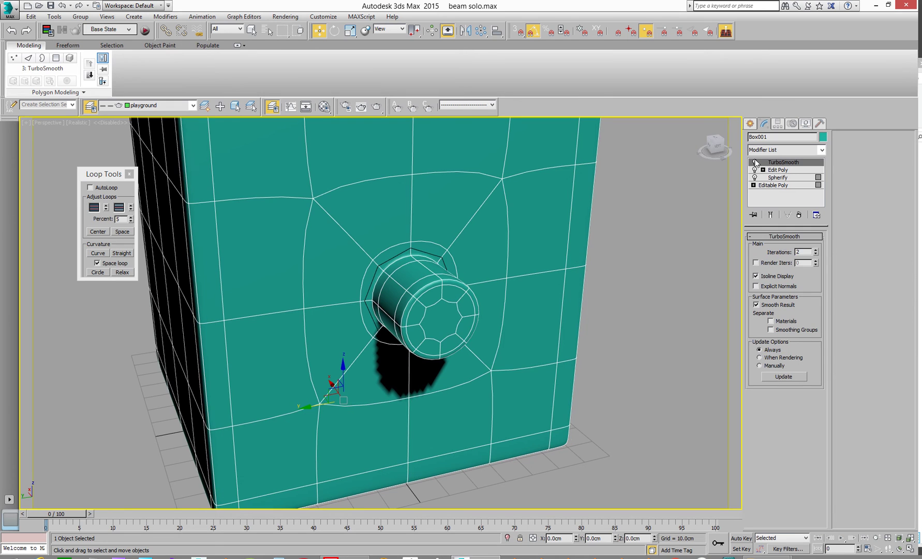
pyautogui.keyDown('alt'); pyautogui.moveTo(516, 326); pyautogui.dragTo(365, 300, button='middle'); pyautogui.keyUp('alt')
pyautogui.scroll(3, 427, 325)
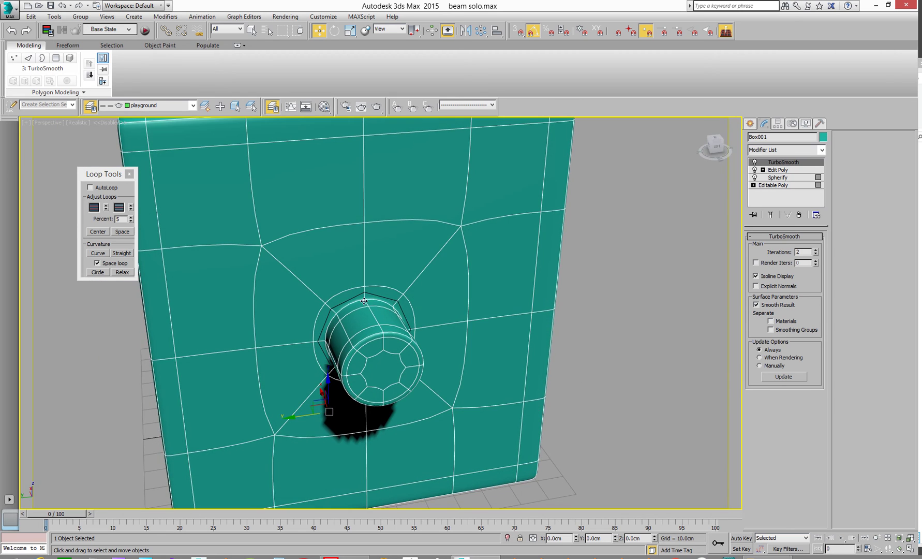
pyautogui.keyDown('alt'); pyautogui.moveTo(359, 353); pyautogui.dragTo(383, 332, button='middle'); pyautogui.keyUp('alt')
pyautogui.scroll(-5, 403, 322)
pyautogui.click(755, 163)
# At the Edit Poly's polygon level, select the two middle polygons in the second row from the bottom of the adjacent plain side face
pyautogui.keyDown('alt'); pyautogui.moveTo(470, 368); pyautogui.dragTo(408, 368, button='middle'); pyautogui.keyUp('alt')
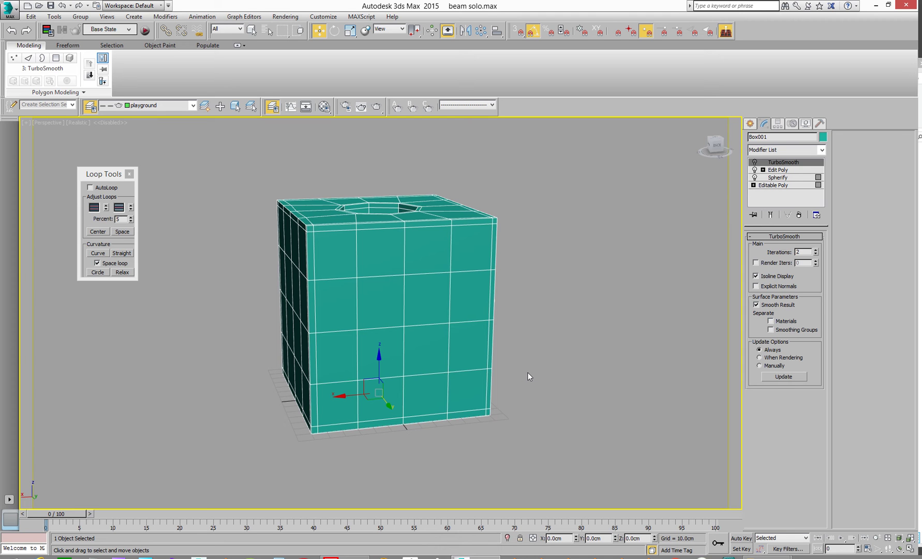
pyautogui.scroll(4, 451, 345)
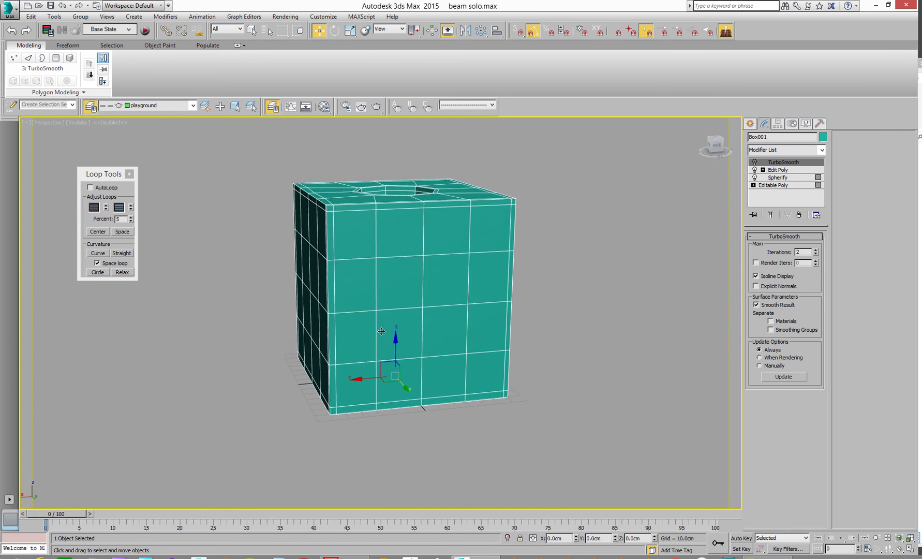
pyautogui.moveTo(432, 335); pyautogui.dragTo(435, 333, button='middle')
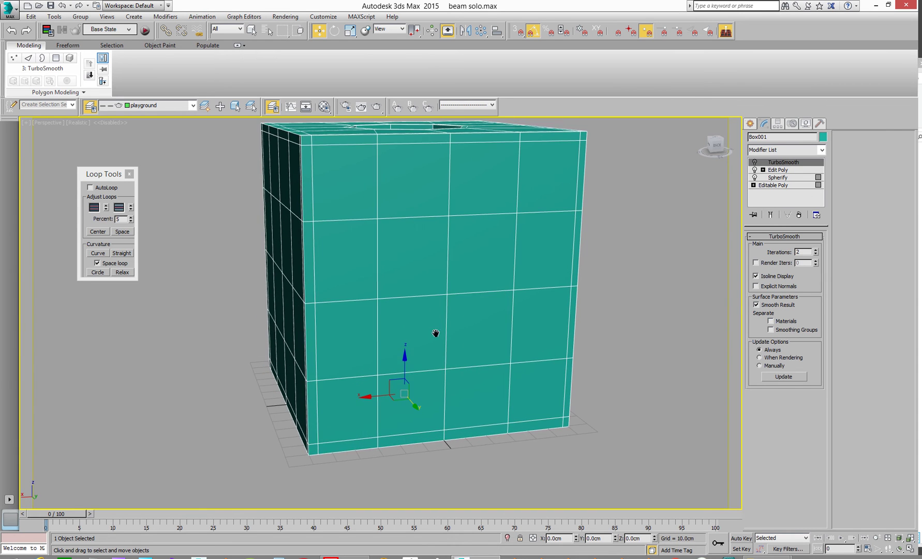
pyautogui.click(784, 170)
pyautogui.click(795, 310)
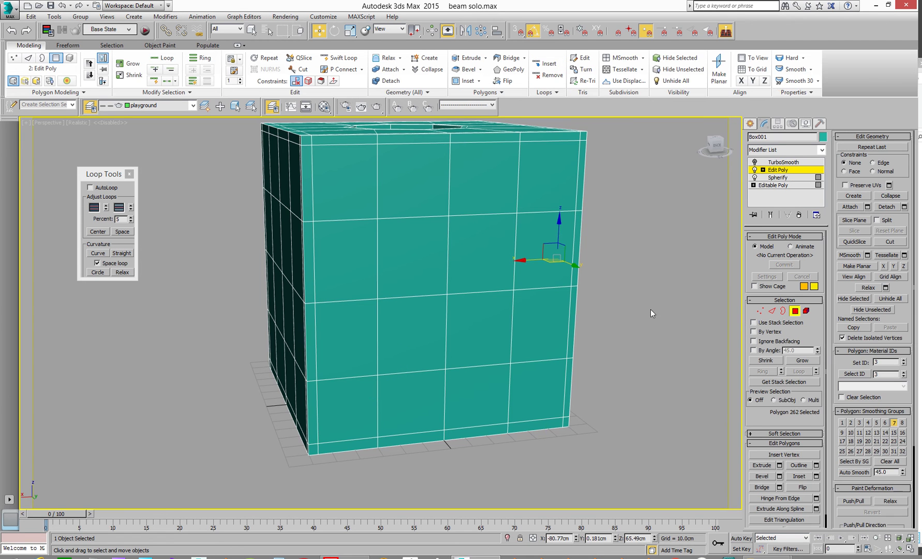
pyautogui.click(479, 330)
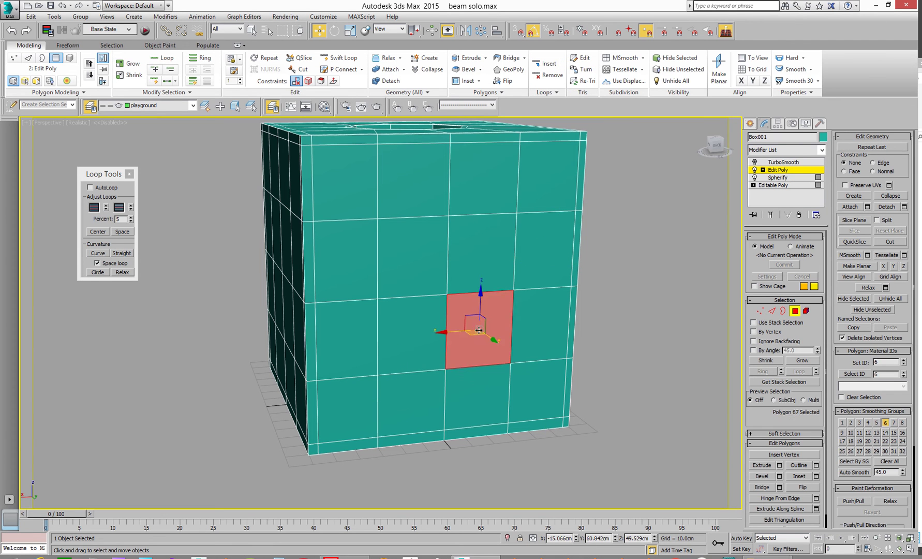
pyautogui.keyDown('ctrl'); pyautogui.click(427, 330); pyautogui.keyUp('ctrl')
pyautogui.keyDown('alt'); pyautogui.moveTo(459, 359); pyautogui.dragTo(432, 330, button='middle'); pyautogui.keyUp('alt')
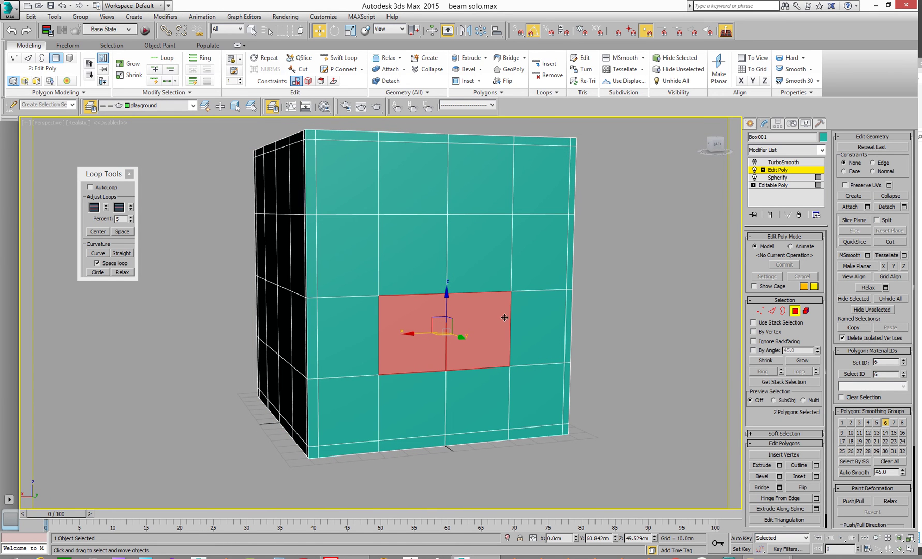
pyautogui.keyDown('alt'); pyautogui.moveTo(394, 311); pyautogui.dragTo(469, 321, button='middle'); pyautogui.keyUp('alt')
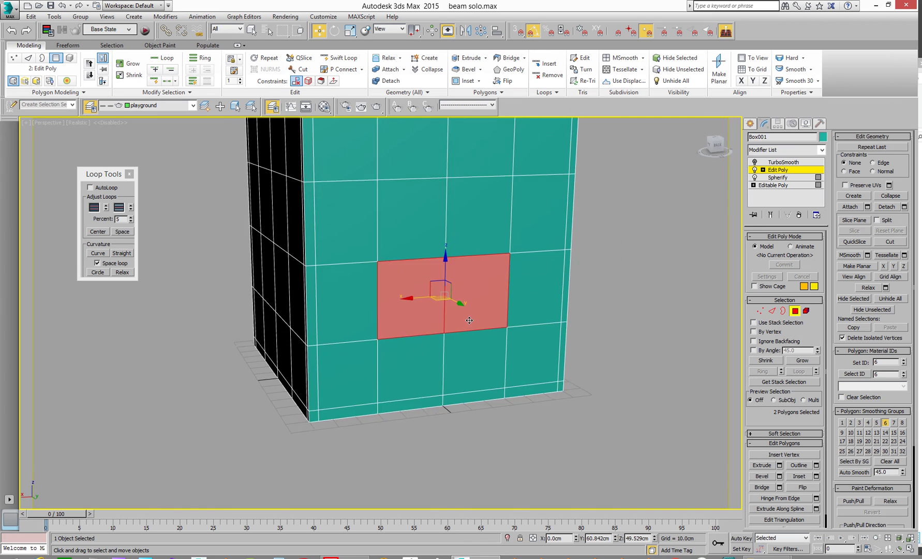
pyautogui.hotkey('shift', 'z')
pyautogui.hotkey('shift', 'z')
pyautogui.hotkey('shift', 'z')
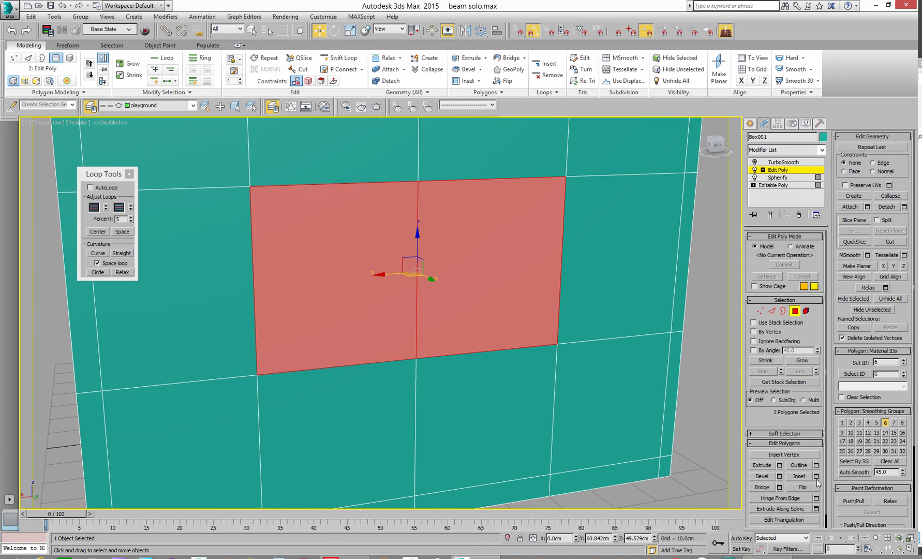
# Inset the two selected side-face polygons by 4.216 cm and return to the Edit Poly's object level
pyautogui.click(816, 476)
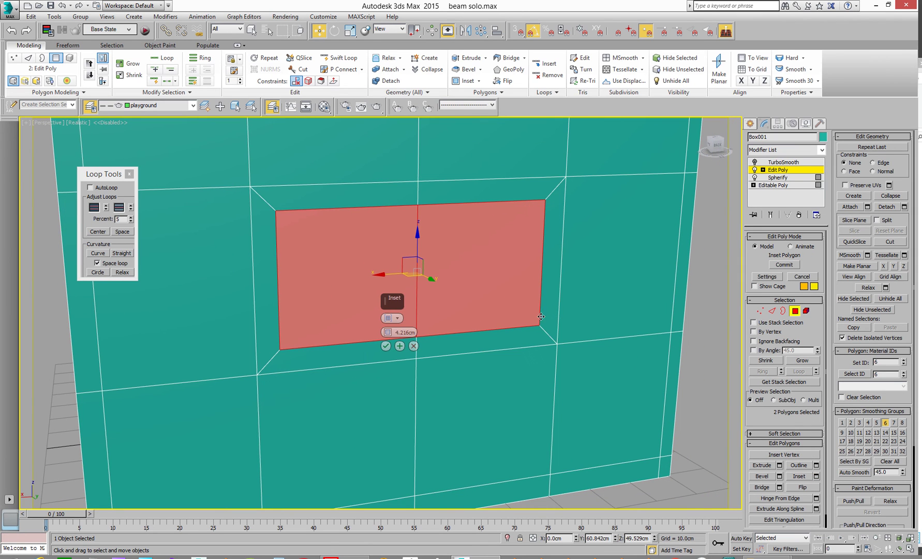
pyautogui.click(385, 346)
pyautogui.keyDown('alt'); pyautogui.moveTo(385, 345); pyautogui.dragTo(422, 307, button='middle'); pyautogui.keyUp('alt')
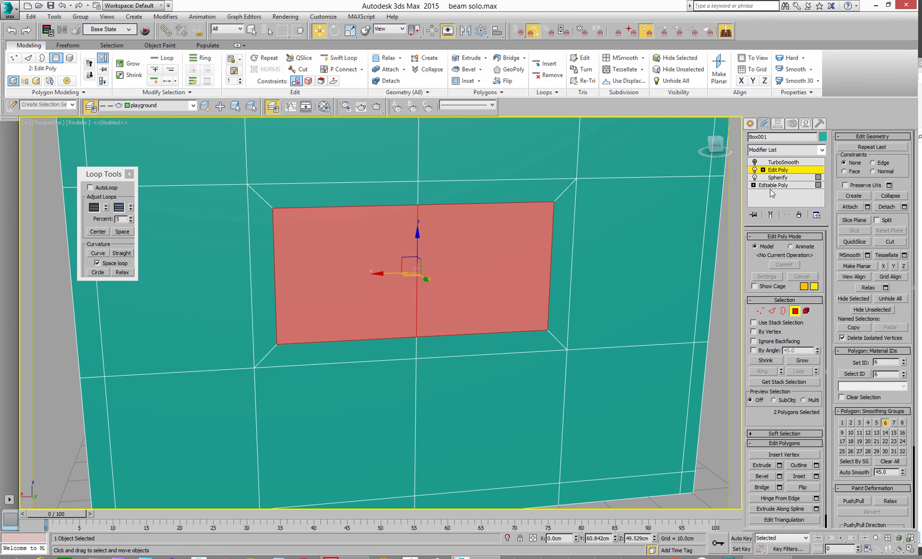
pyautogui.click(790, 171)
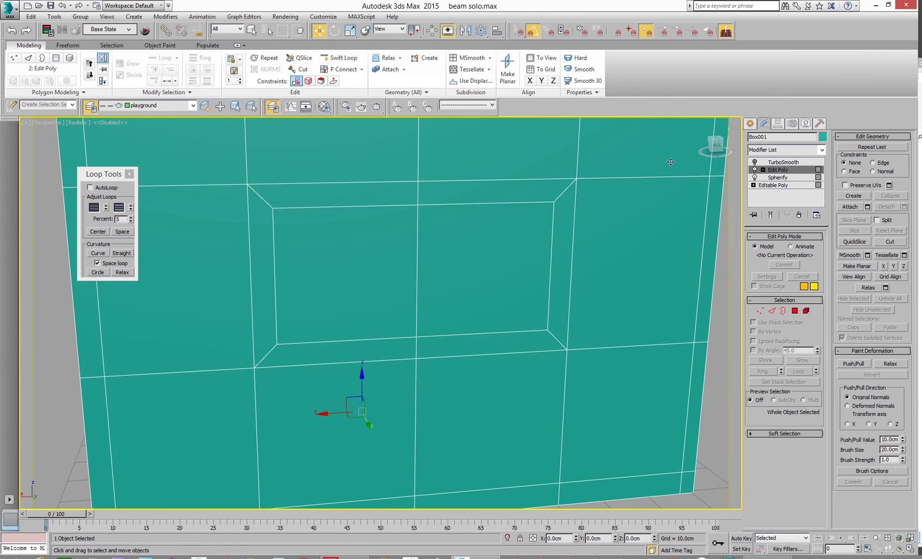
# With AutoGrid on, draw a six-sided NGon spline with a radius of about 11.7 cm centred inside the inset rectangle
pyautogui.click(750, 123)
pyautogui.click(766, 138)
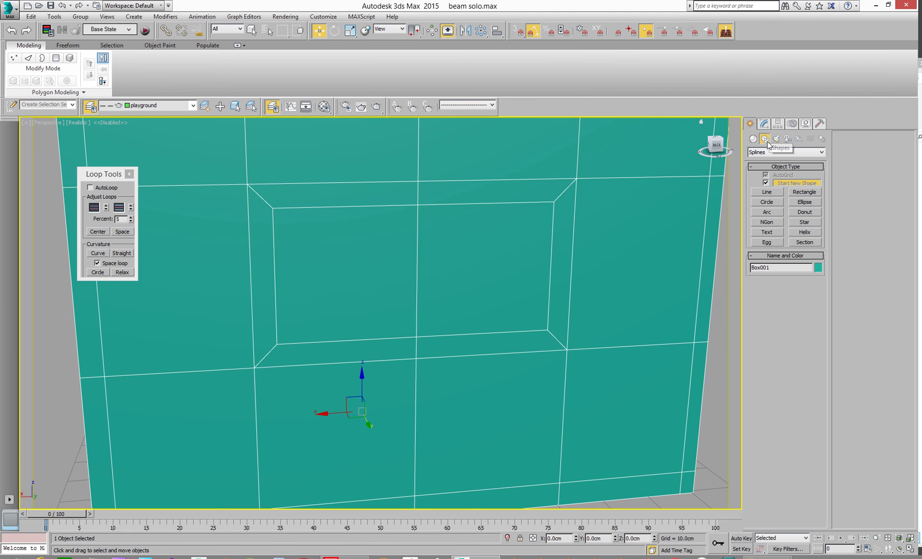
pyautogui.click(767, 222)
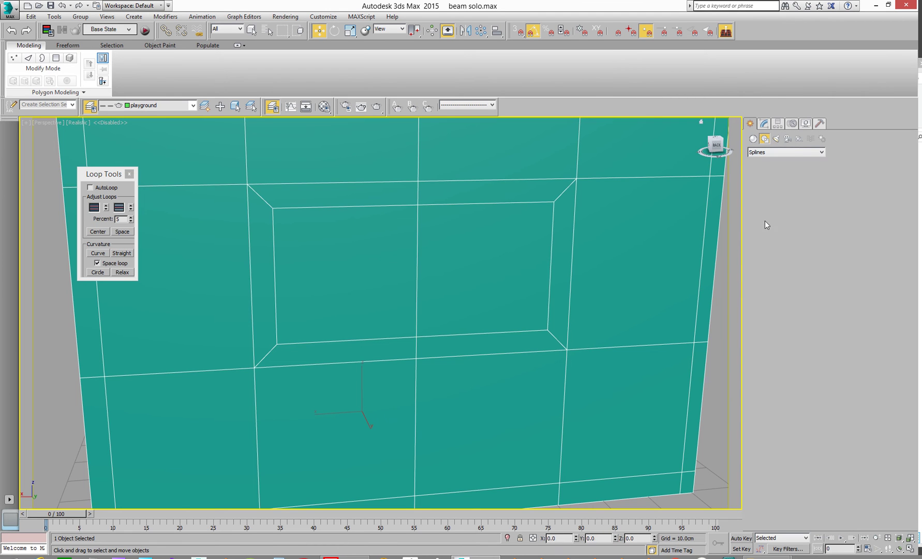
pyautogui.click(816, 370)
pyautogui.keyDown('alt'); pyautogui.moveTo(342, 414); pyautogui.dragTo(376, 255, button='middle'); pyautogui.keyUp('alt')
pyautogui.moveTo(383, 266); pyautogui.dragTo(392, 330)
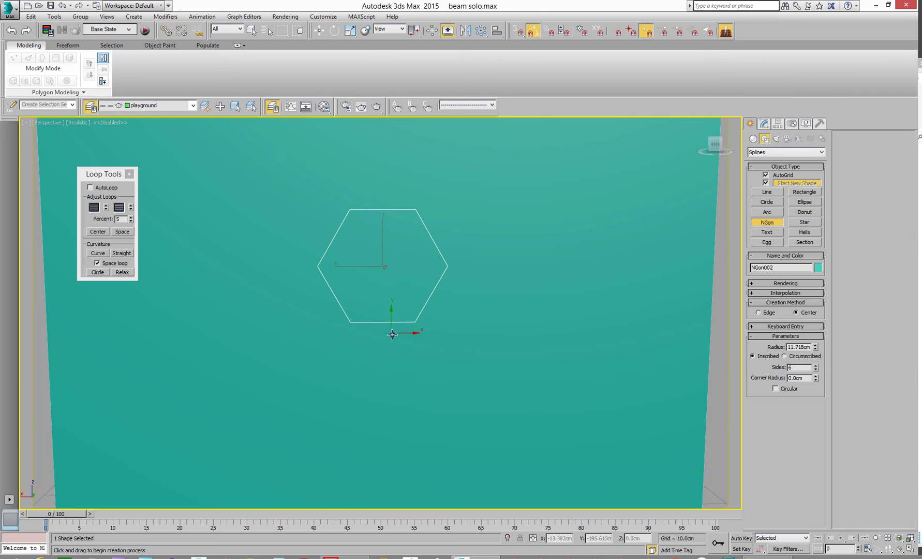
pyautogui.click(764, 124)
pyautogui.scroll(-3, 609, 205)
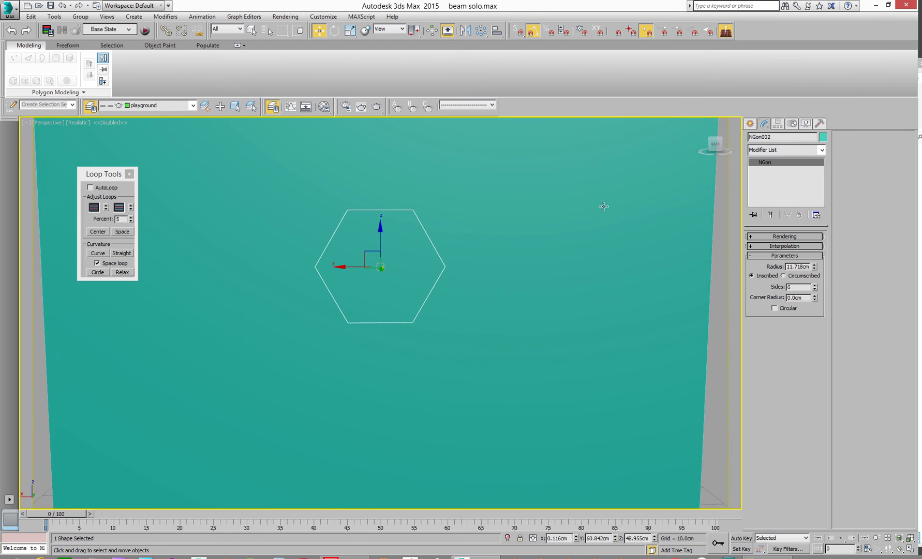
# Change the hexagon spline's object colour to black so it stands out against the box
pyautogui.click(612, 210)
pyautogui.keyDown('alt'); pyautogui.moveTo(505, 214); pyautogui.dragTo(528, 226, button='middle'); pyautogui.keyUp('alt')
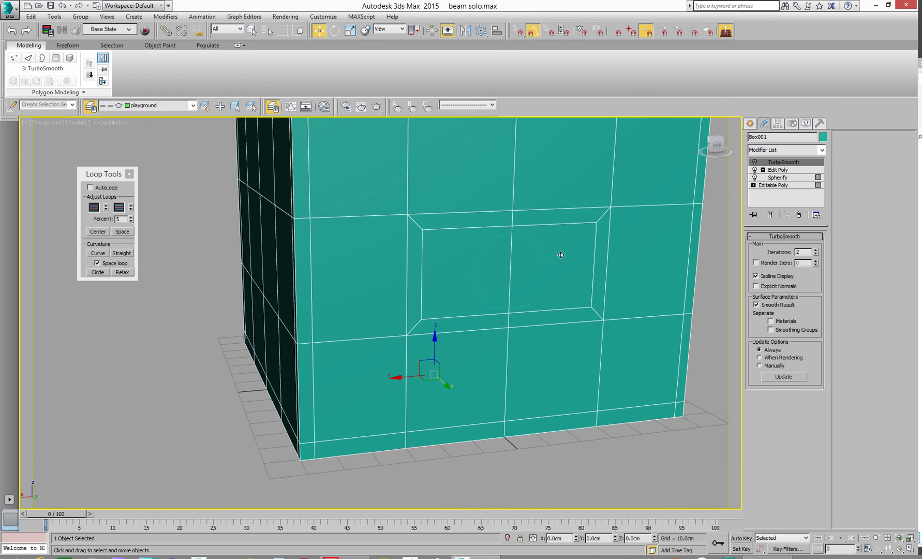
pyautogui.click(547, 272)
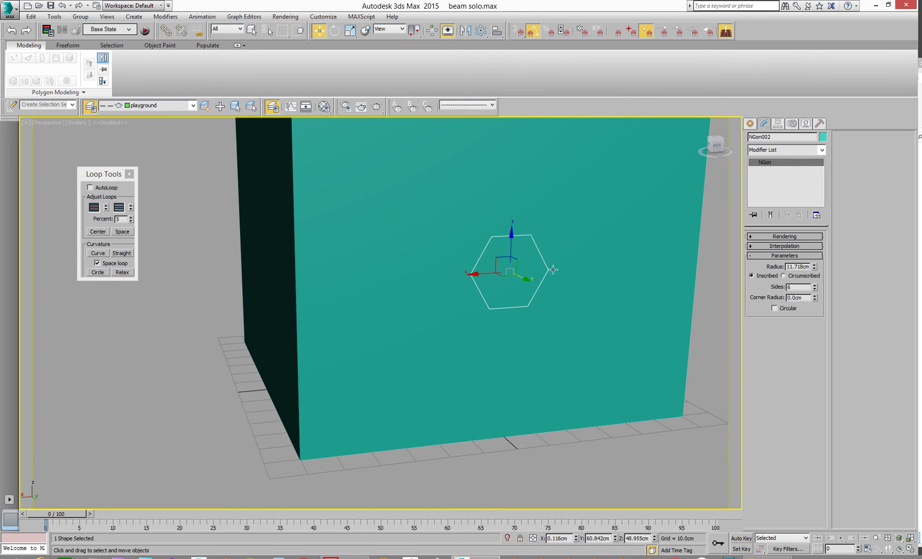
pyautogui.click(822, 137)
pyautogui.click(531, 302)
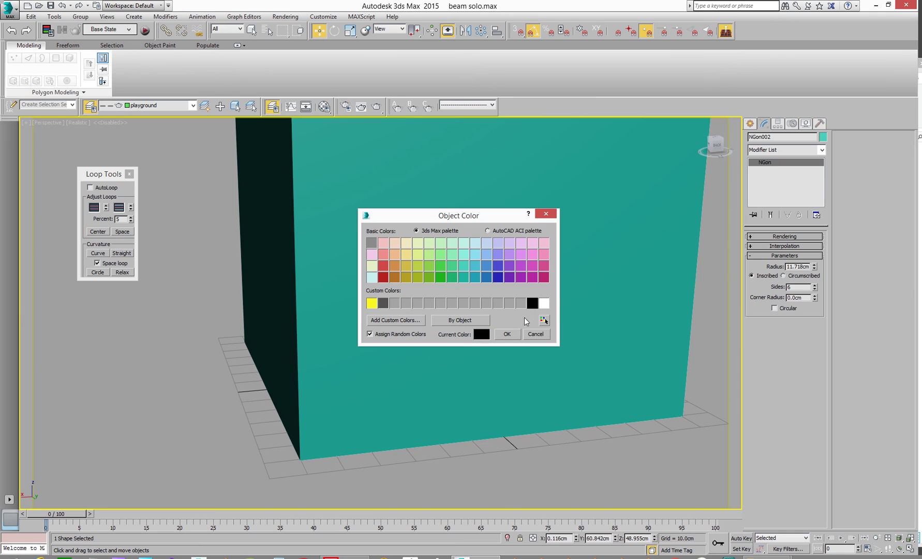
pyautogui.click(507, 333)
pyautogui.click(705, 311)
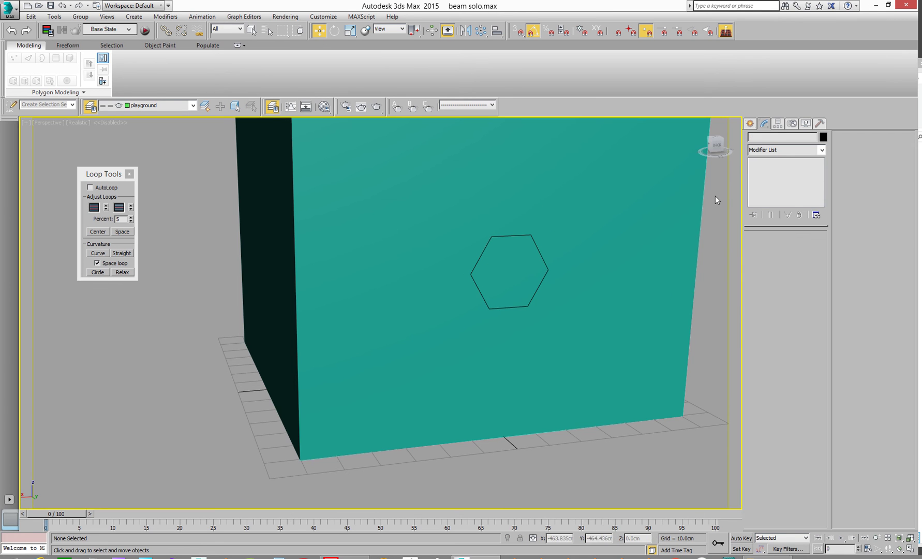
# Display edged faces and rotate the hexagon spline 90 degrees in the face's plane so its corners point up and down
pyautogui.click(612, 249)
pyautogui.scroll(2, 605, 254)
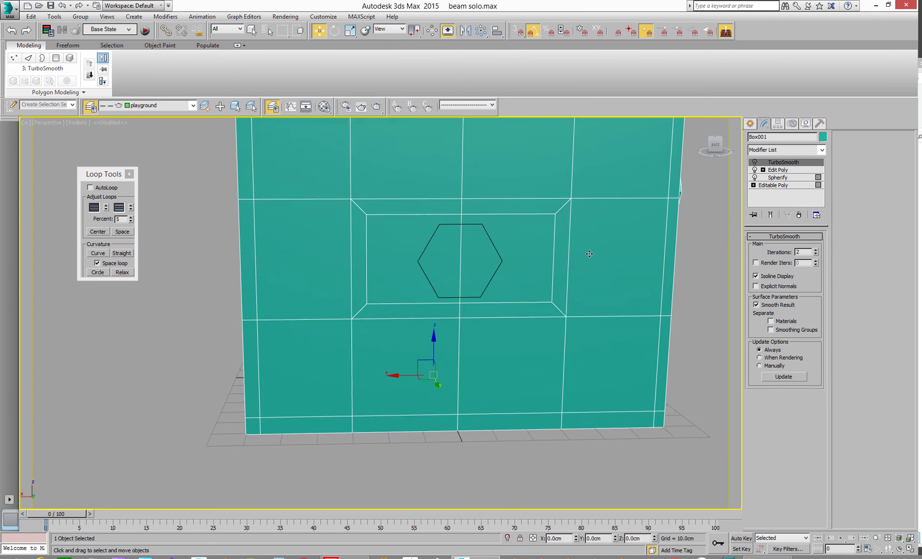
pyautogui.scroll(2, 481, 277)
pyautogui.scroll(1, 501, 279)
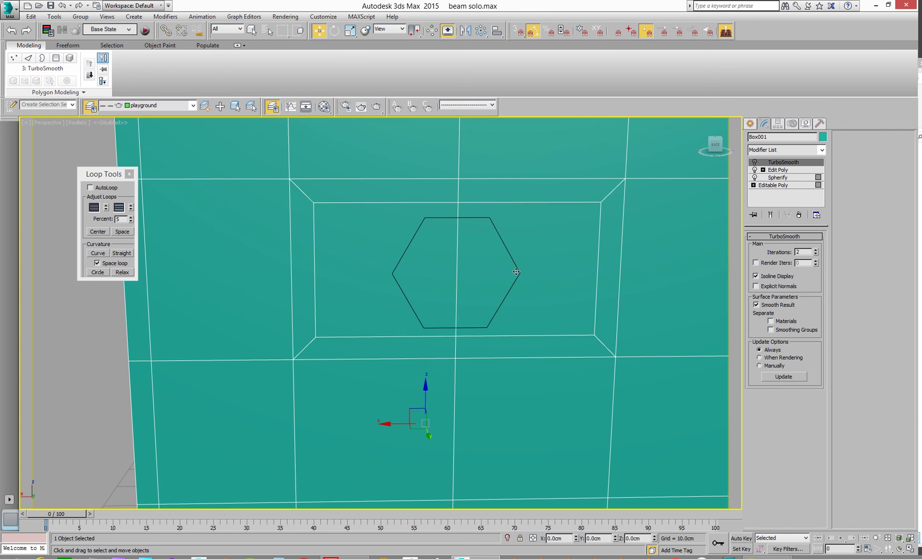
pyautogui.click(517, 275)
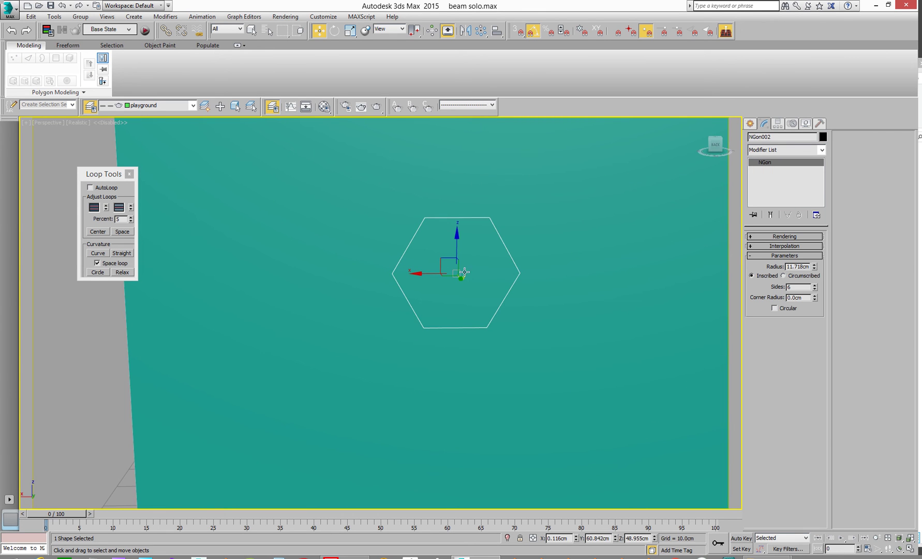
pyautogui.press('F4')
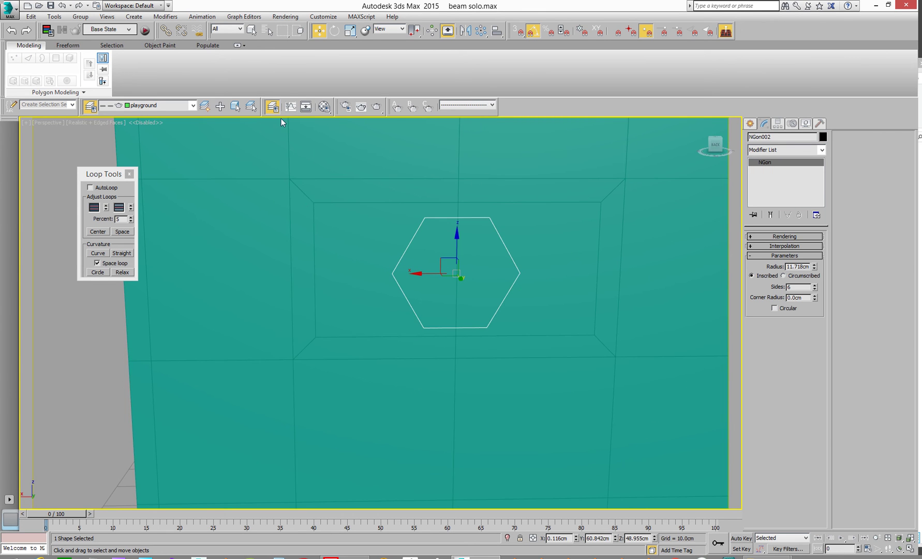
pyautogui.click(334, 30)
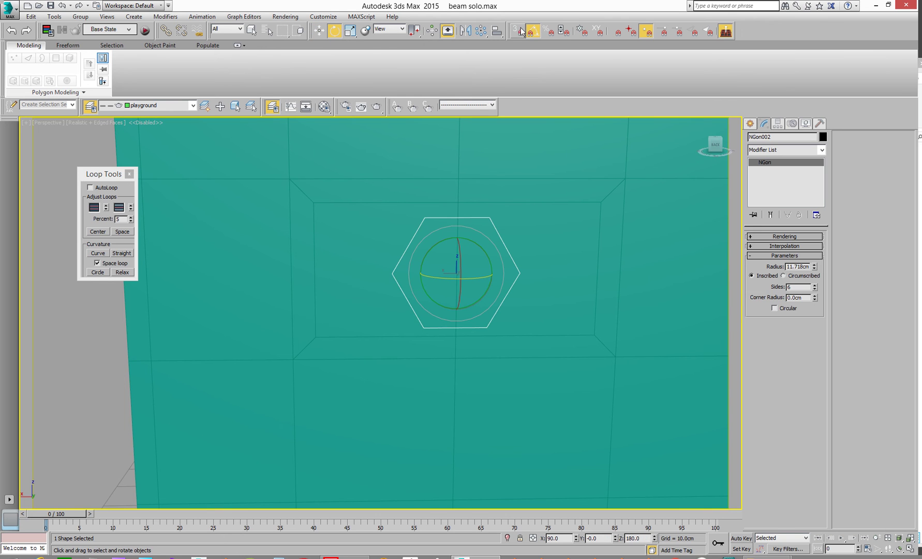
pyautogui.moveTo(432, 254); pyautogui.dragTo(415, 293)
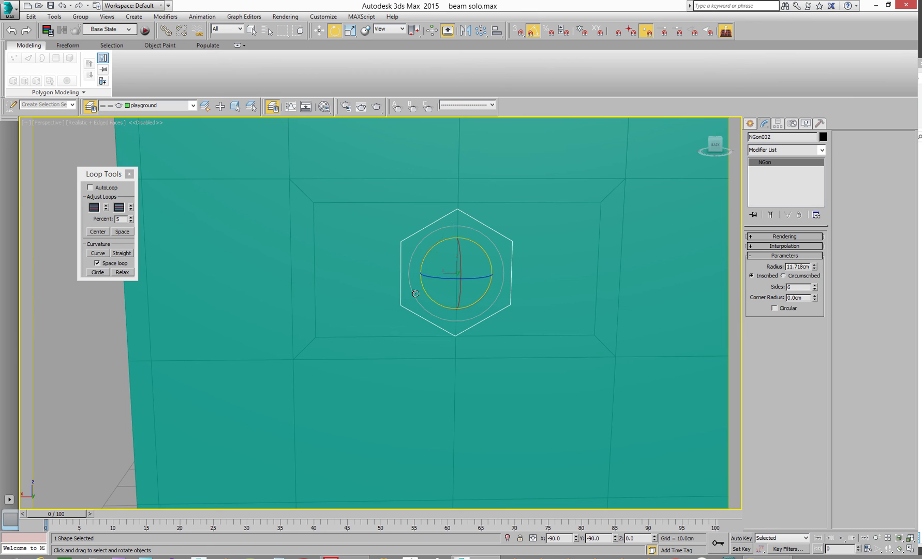
# Select the box, enter its Edit Poly vertex level, and enable snapping with the Move tool
pyautogui.click(661, 215)
pyautogui.keyDown('alt'); pyautogui.moveTo(544, 262); pyautogui.dragTo(622, 245, button='middle'); pyautogui.keyUp('alt')
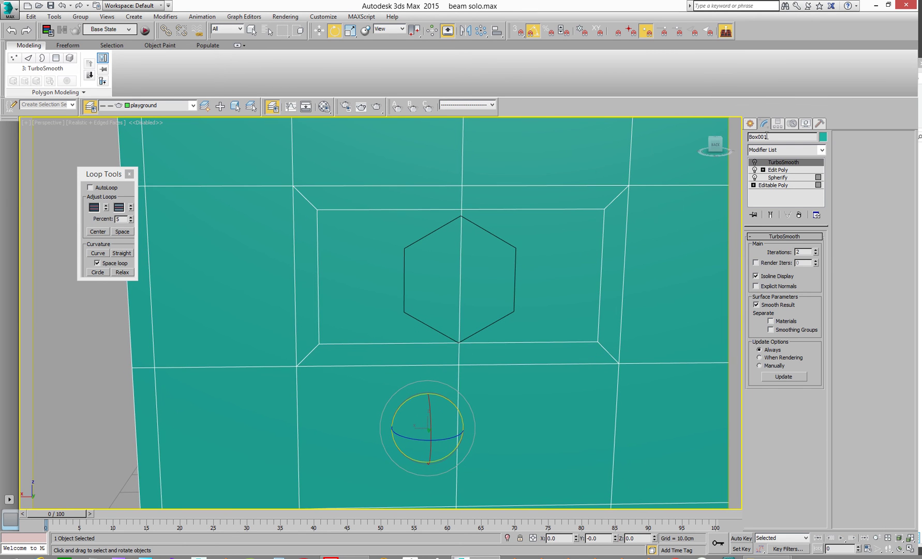
pyautogui.click(779, 170)
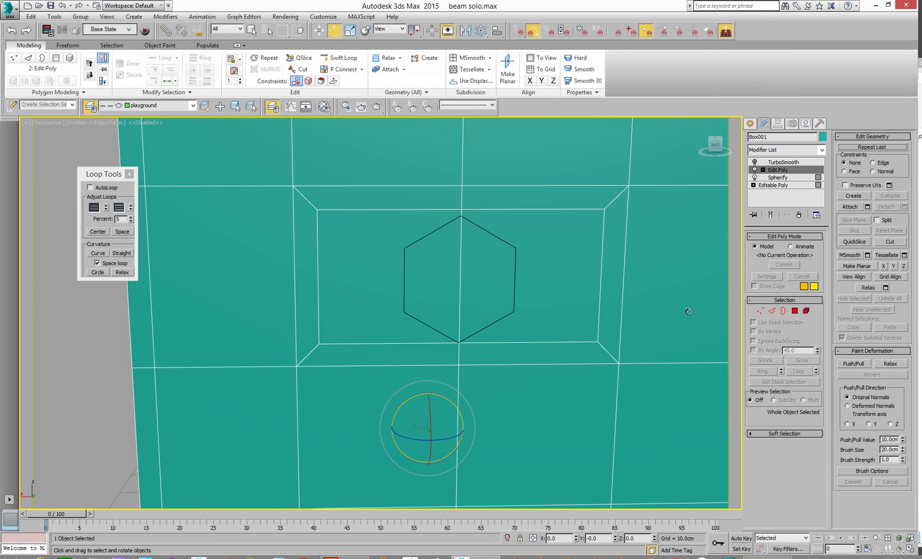
pyautogui.click(759, 311)
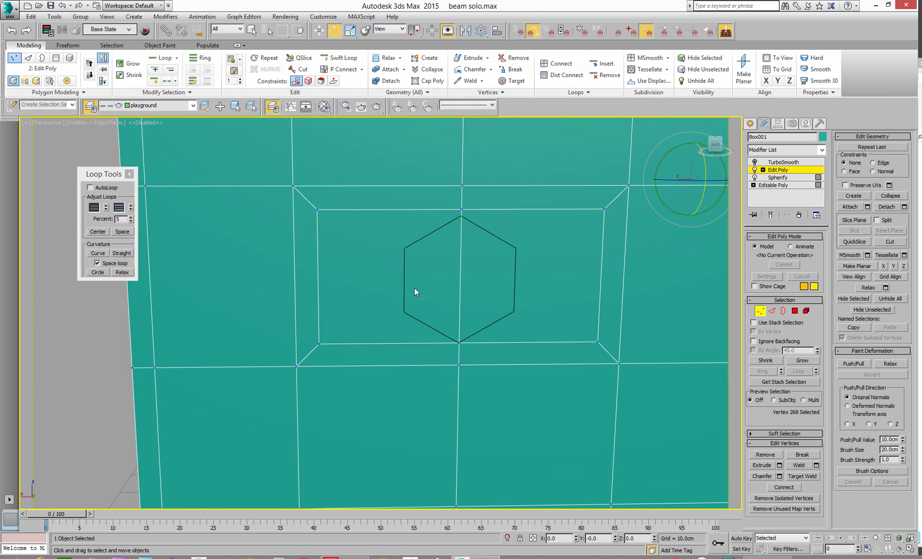
pyautogui.click(518, 31)
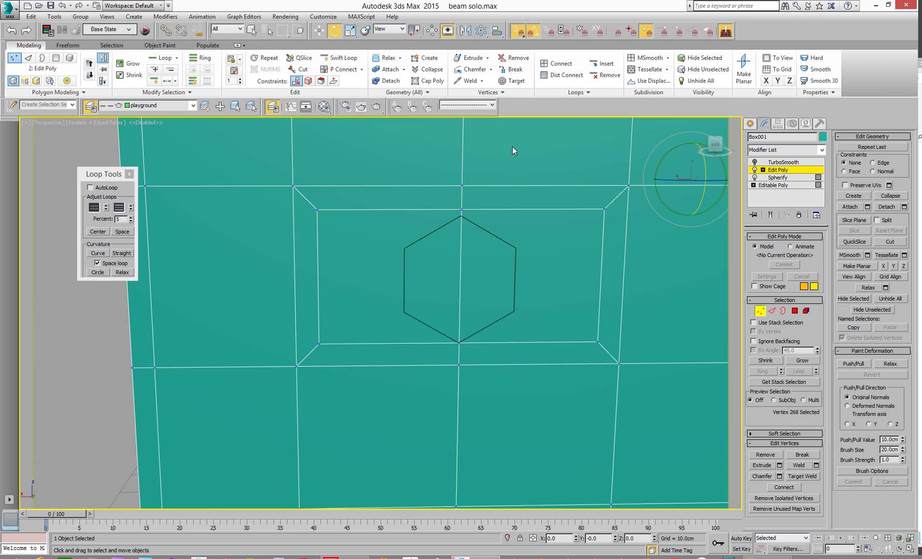
pyautogui.click(603, 209)
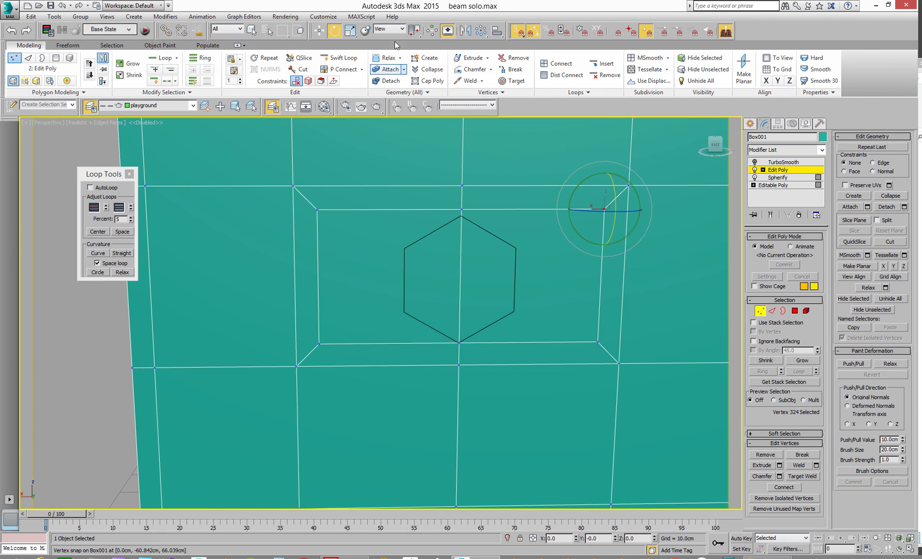
pyautogui.click(319, 31)
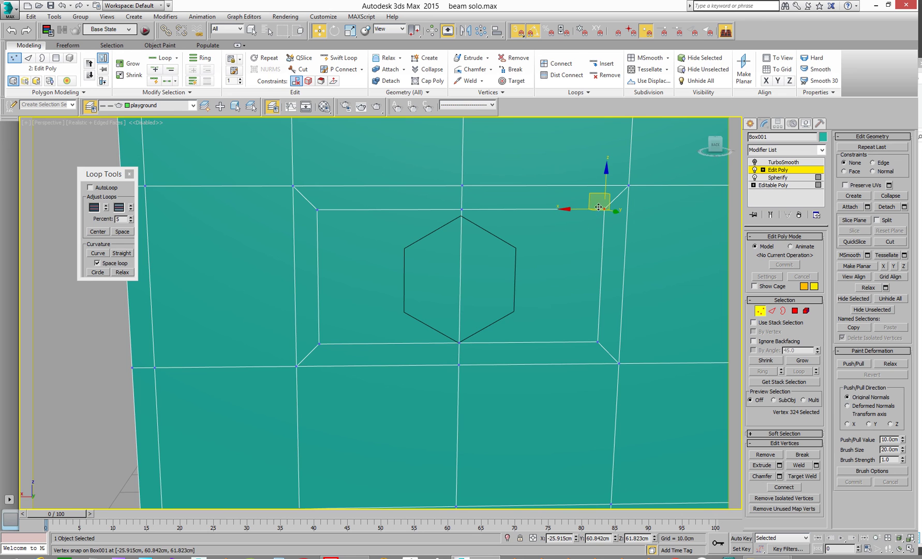
pyautogui.click(651, 270)
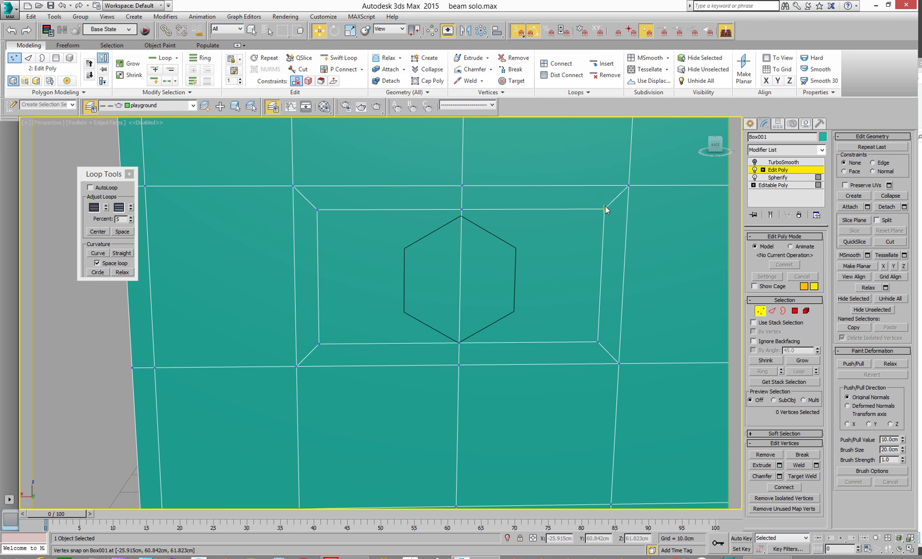
# Snap the inset rectangle's vertices onto the matching corners of the hexagon spline
pyautogui.moveTo(603, 209); pyautogui.dragTo(510, 249)
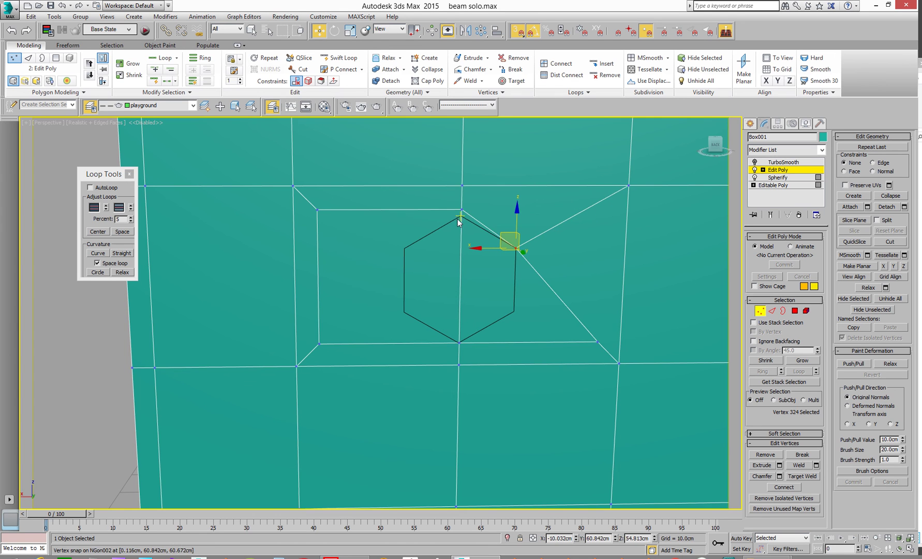
pyautogui.moveTo(462, 210); pyautogui.dragTo(462, 214)
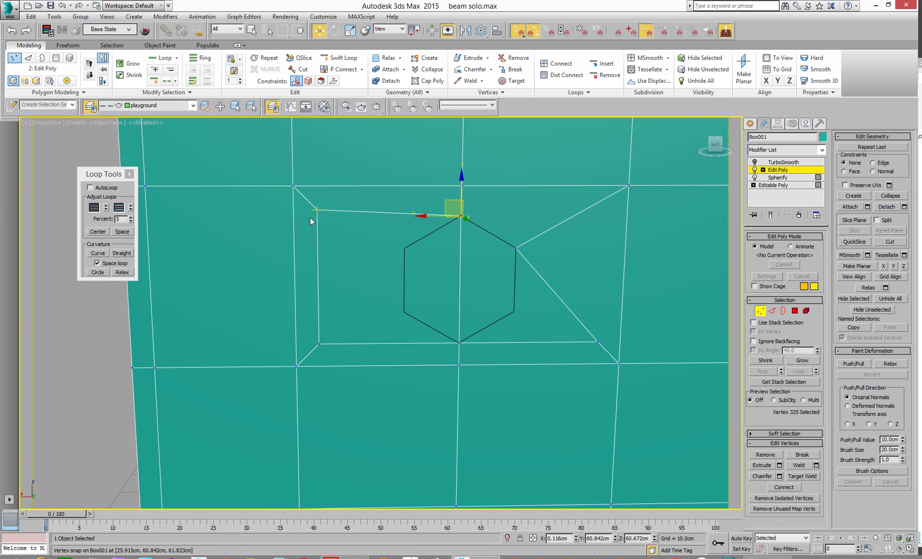
pyautogui.moveTo(317, 210); pyautogui.dragTo(397, 245)
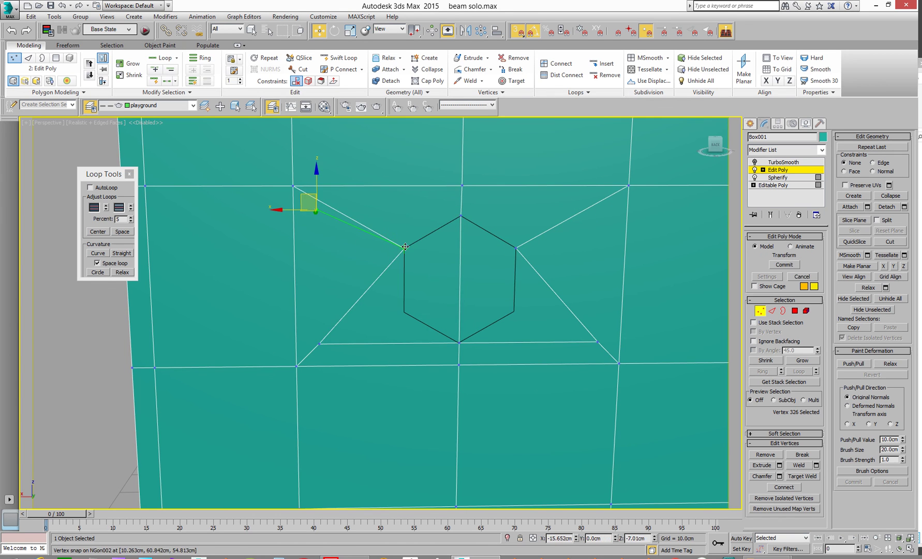
pyautogui.moveTo(319, 344); pyautogui.dragTo(405, 312)
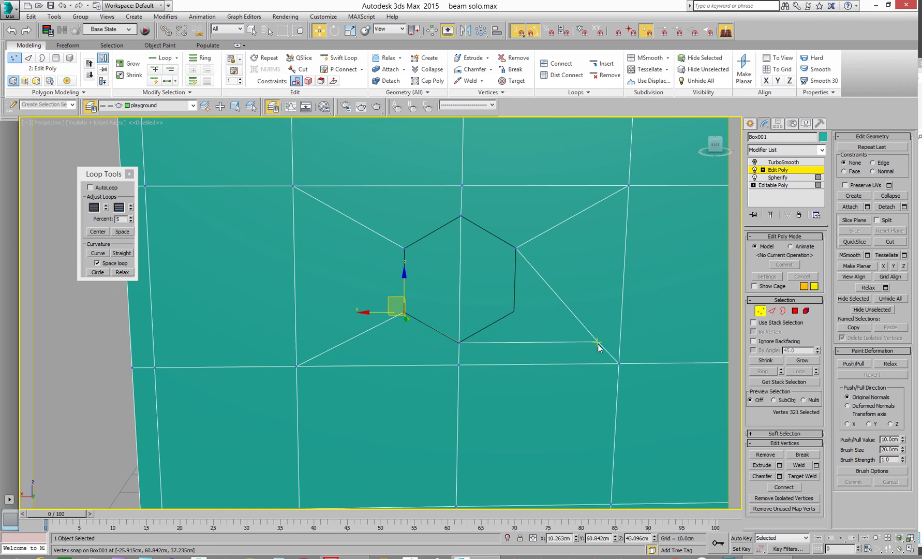
pyautogui.moveTo(596, 340); pyautogui.dragTo(515, 311)
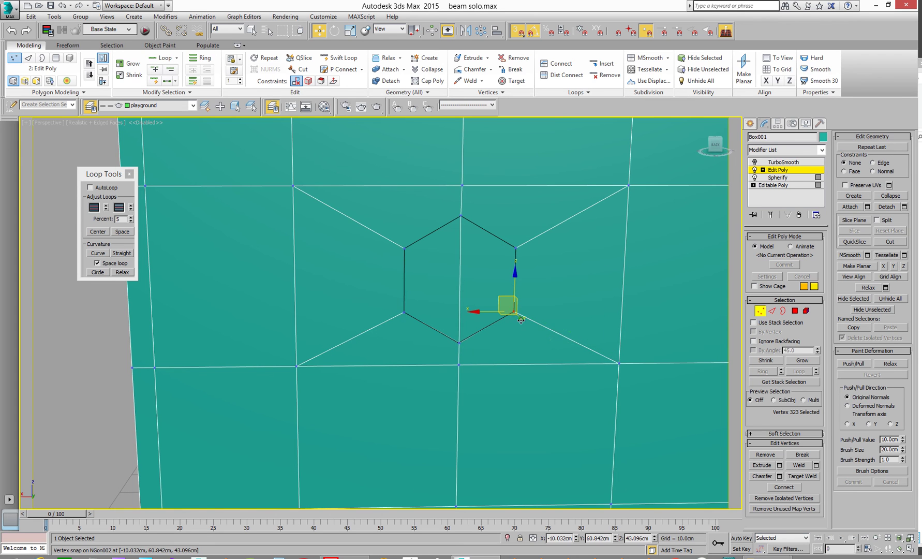
# Turn off snapping and return to polygon level with the two polygons inside the hexagon selected
pyautogui.click(782, 171)
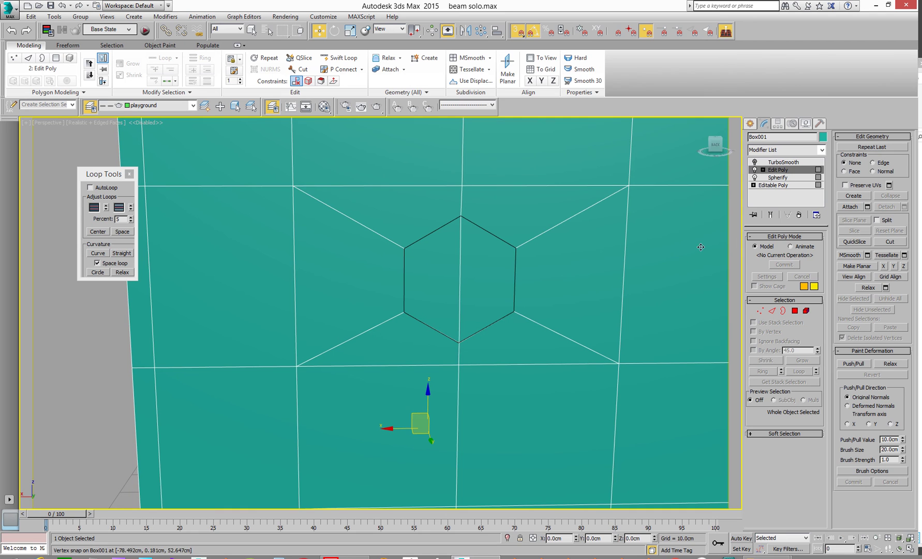
pyautogui.click(522, 30)
pyautogui.click(795, 311)
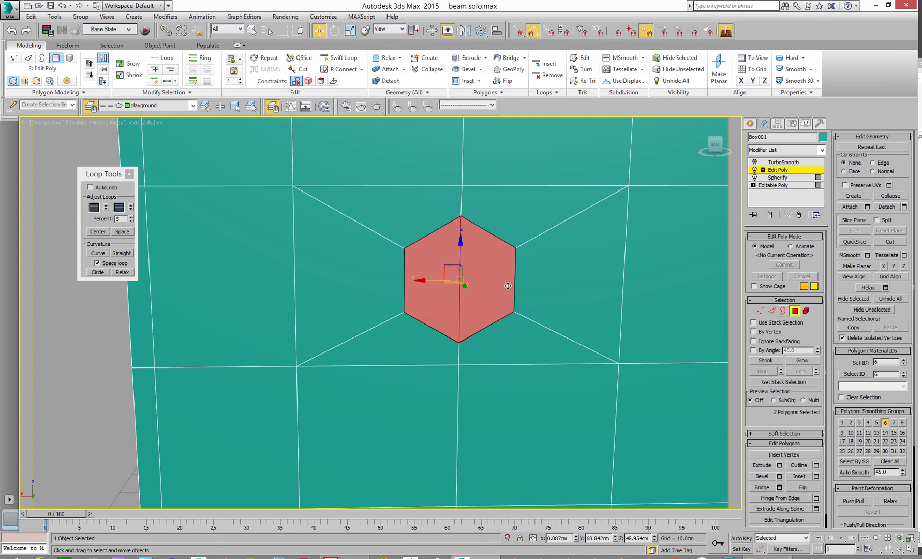
pyautogui.keyDown('alt'); pyautogui.moveTo(475, 311); pyautogui.dragTo(539, 332, button='middle'); pyautogui.keyUp('alt')
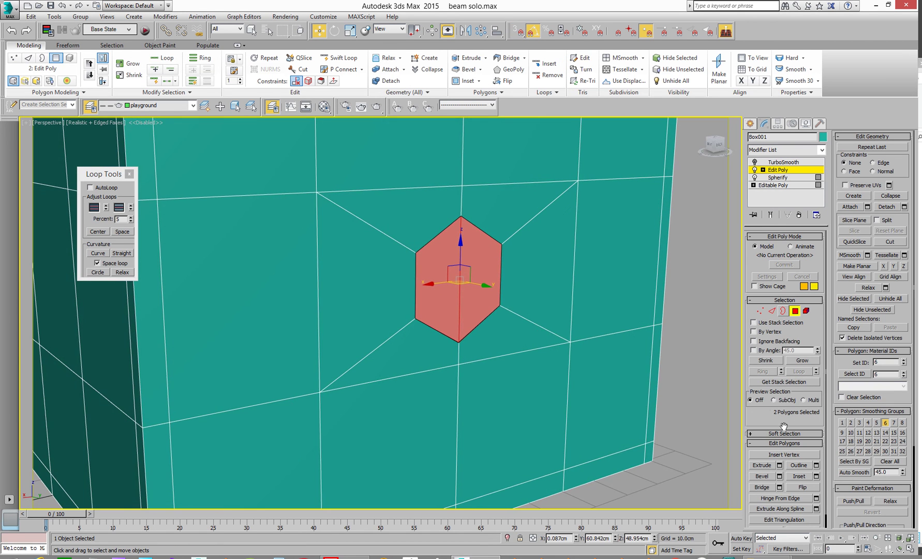
# Inset the two hexagonal polygons slightly and extrude them inward to form a hexagonal recess
pyautogui.click(809, 475)
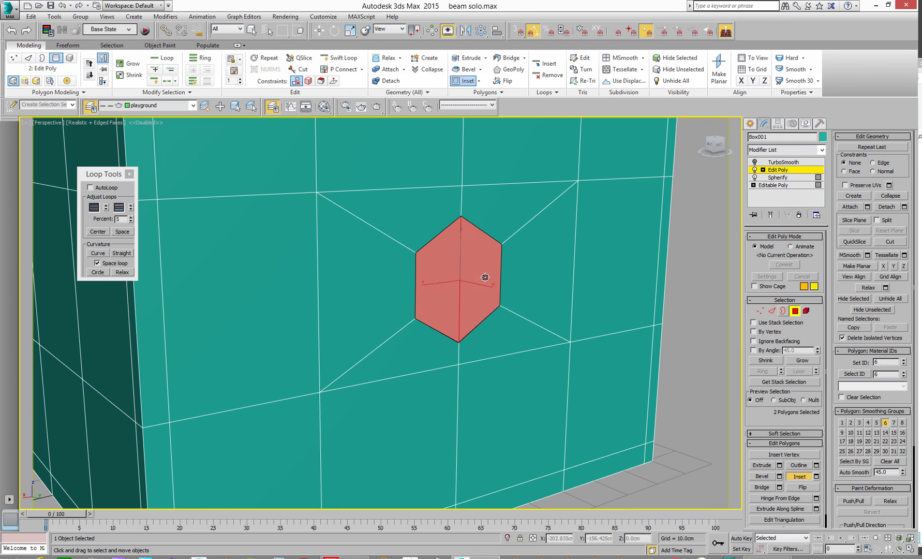
pyautogui.moveTo(485, 277); pyautogui.dragTo(485, 283)
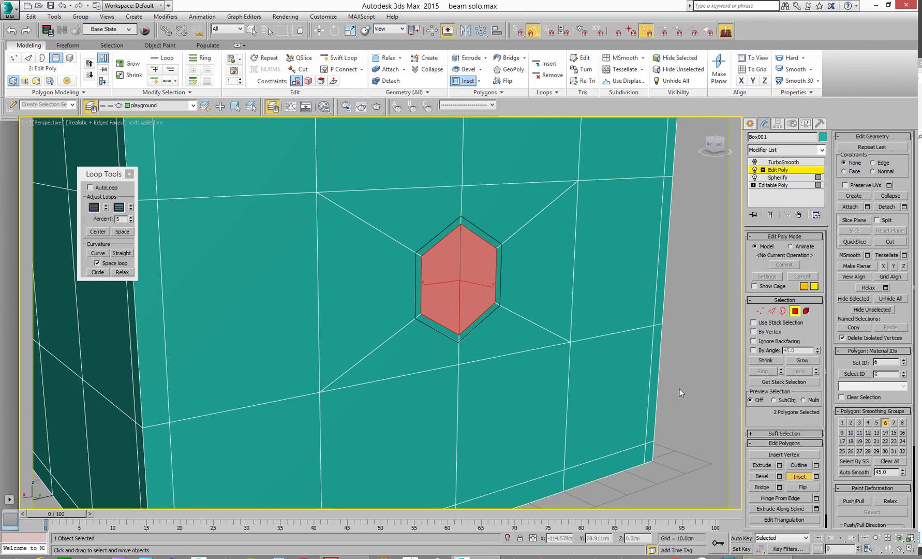
pyautogui.click(772, 467)
pyautogui.moveTo(474, 301); pyautogui.dragTo(473, 321)
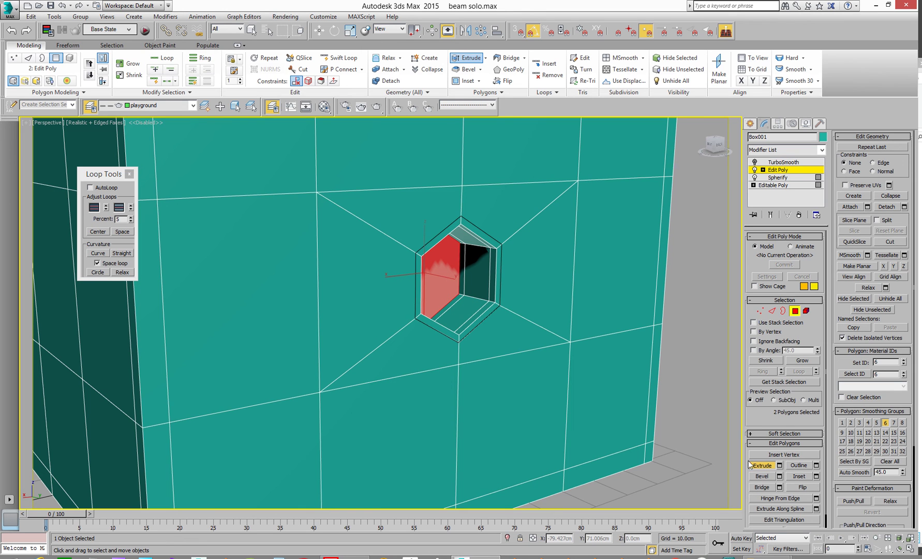
# Inset the two selected polygons at the bottom of the hexagonal recess and turn the box's TurboSmooth modifier back on
pyautogui.click(799, 476)
pyautogui.moveTo(449, 290); pyautogui.dragTo(432, 273)
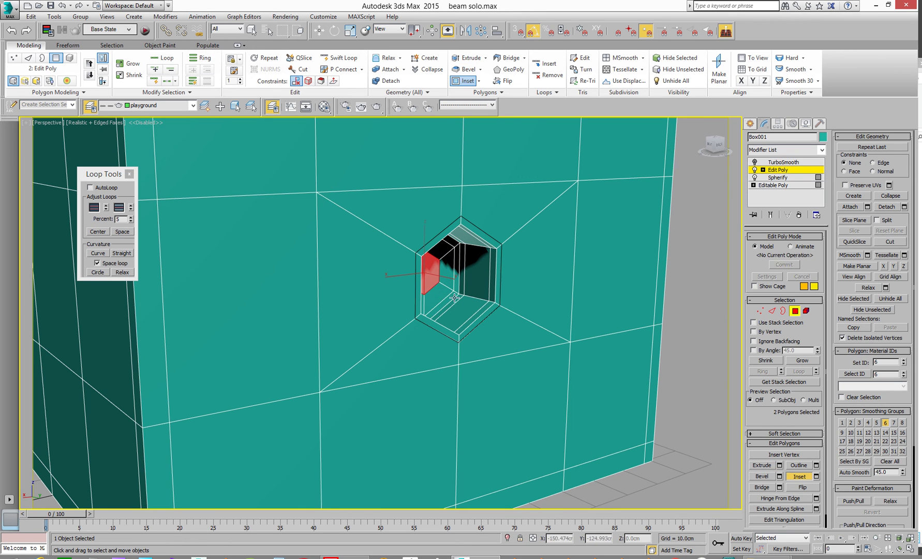
pyautogui.click(783, 162)
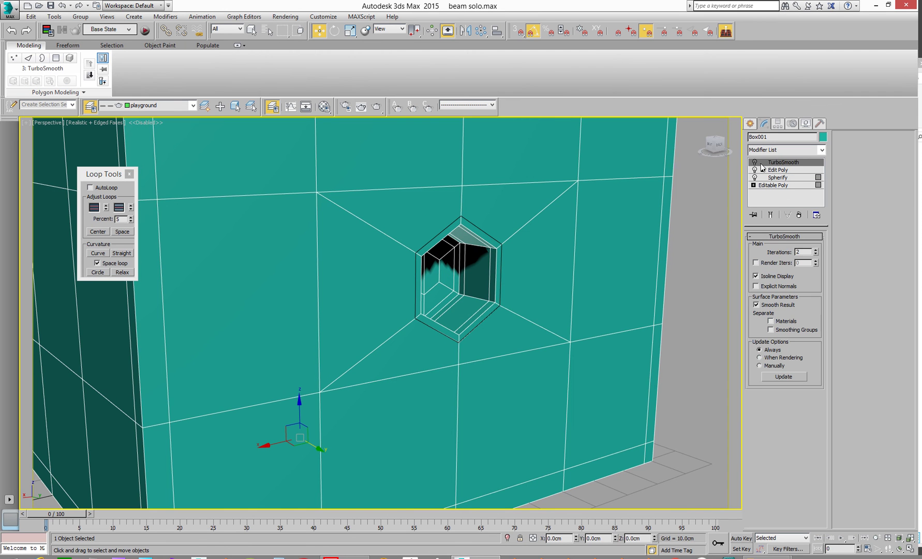
pyautogui.click(754, 163)
pyautogui.scroll(-6, 539, 335)
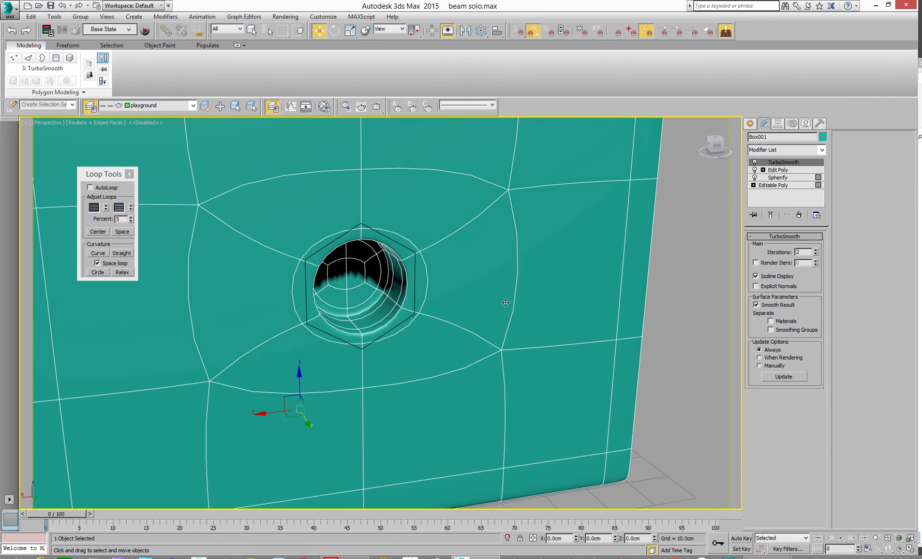
# Delete the hexagon guide spline around the front recess, hide the edged faces, and inspect the smoothed box from its other sides
pyautogui.click(622, 368)
pyautogui.moveTo(608, 317); pyautogui.dragTo(617, 357, button='middle')
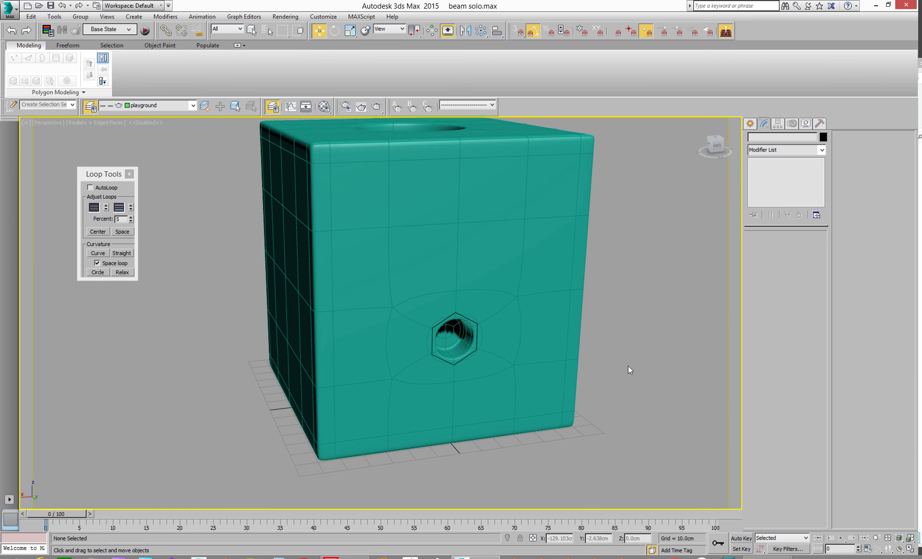
pyautogui.click(462, 316)
pyautogui.press('Delete')
pyautogui.press('F4')
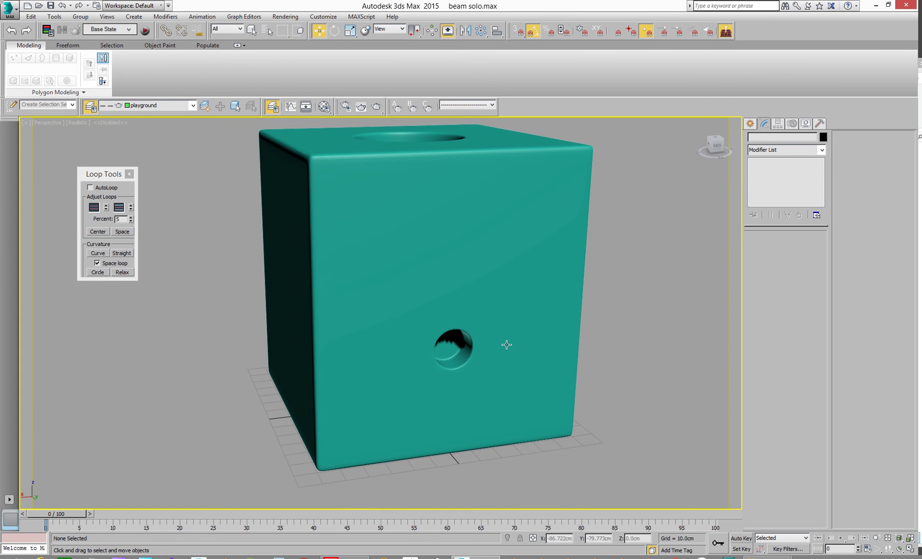
pyautogui.keyDown('alt'); pyautogui.moveTo(501, 344); pyautogui.dragTo(507, 314, button='middle'); pyautogui.keyUp('alt')
pyautogui.keyDown('alt'); pyautogui.moveTo(455, 199); pyautogui.dragTo(393, 332, button='middle'); pyautogui.keyUp('alt')
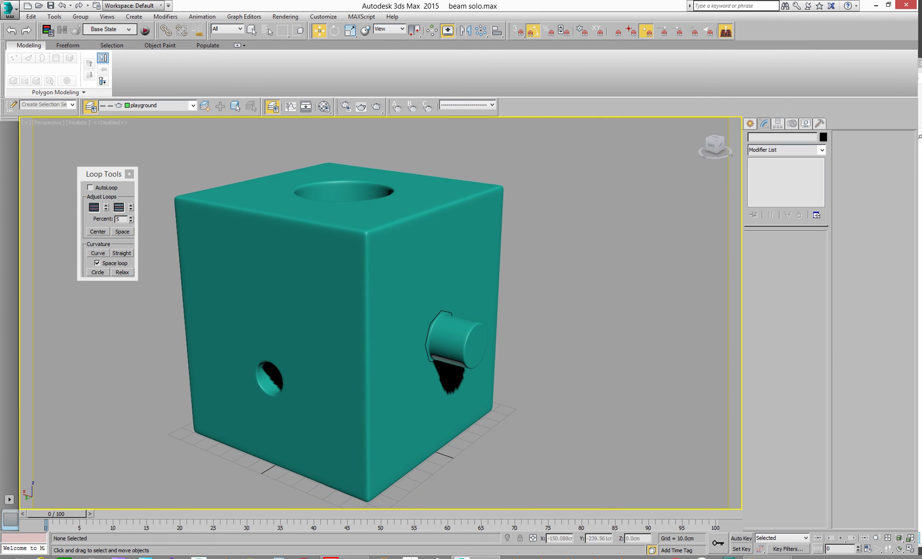